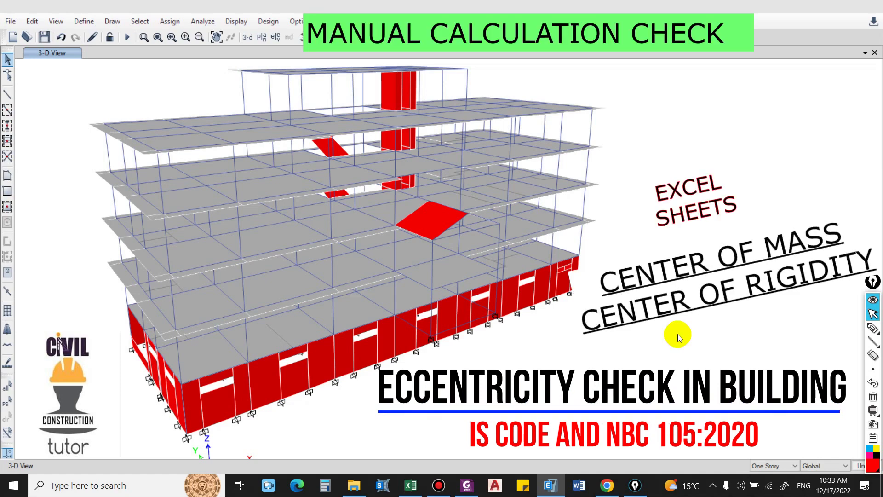
- Handwrite the heading "Diaphragm" beside the building model with two numbered entries beneath it, "Rigid" and "Flexible"
click(873, 328)
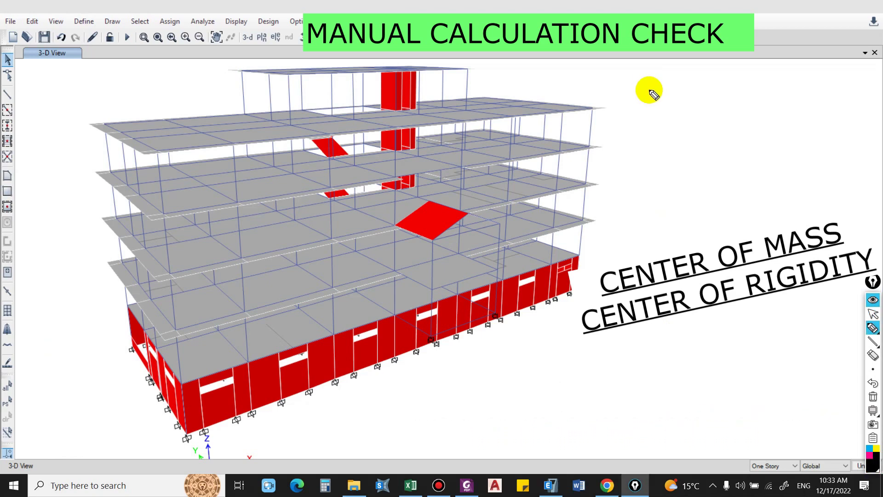
mouse_move(638, 88)
mouse_down()
mouse_move(649, 110)
mouse_move(659, 96)
mouse_move(676, 107)
mouse_move(674, 97)
mouse_move(698, 93)
mouse_move(703, 113)
mouse_move(734, 95)
mouse_up()
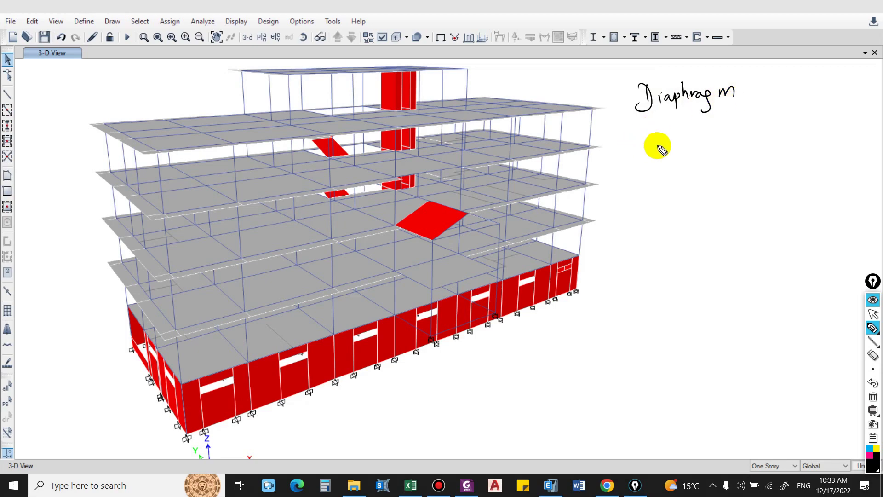
mouse_move(665, 138)
mouse_down()
mouse_move(708, 132)
mouse_move(708, 143)
mouse_move(722, 123)
mouse_move(699, 133)
mouse_up()
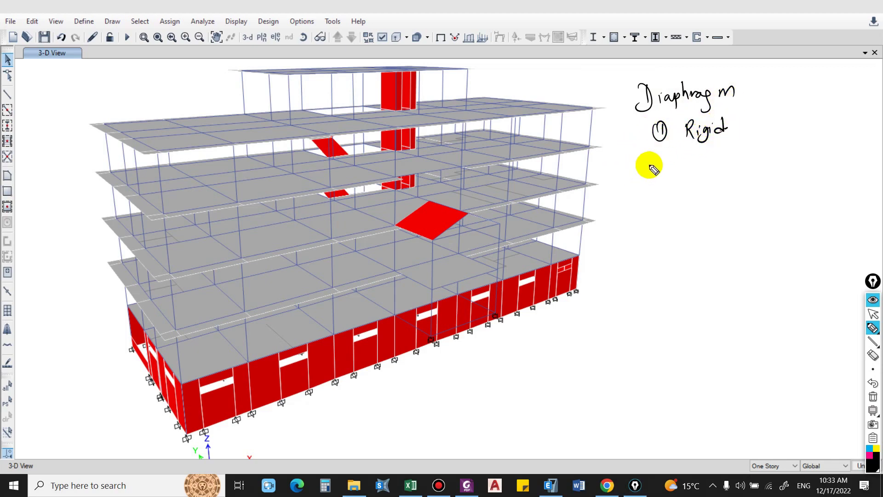
mouse_move(647, 160)
mouse_down()
mouse_move(688, 162)
mouse_move(682, 179)
mouse_move(687, 171)
mouse_move(700, 178)
mouse_move(711, 159)
mouse_move(711, 177)
mouse_move(728, 168)
mouse_up()
click(732, 169)
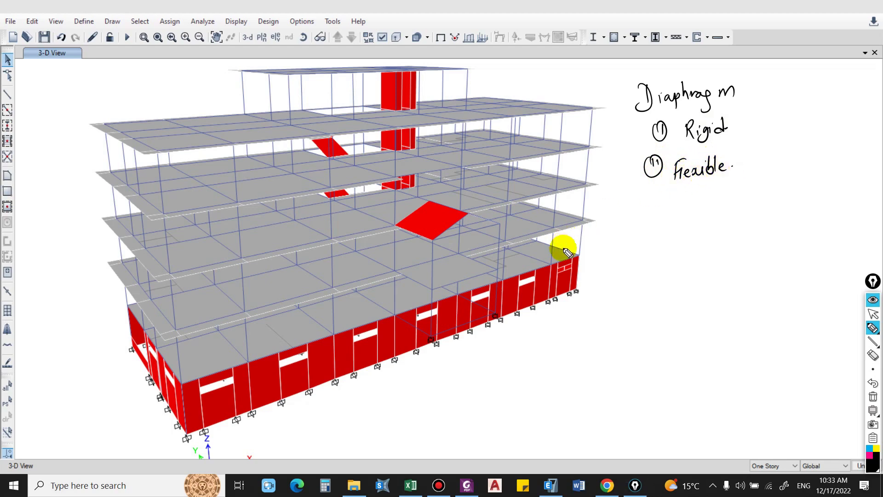
- Add dashed handwritten notes reading "Centre of mass (C.M)", "Centre of rigidity (C R)" and "Eccentricity", and put a dash before "Diaphragm"
drag(616, 108, 623, 107)
mouse_move(631, 218)
mouse_down()
mouse_move(674, 224)
mouse_move(713, 203)
mouse_move(746, 219)
mouse_move(782, 210)
mouse_up()
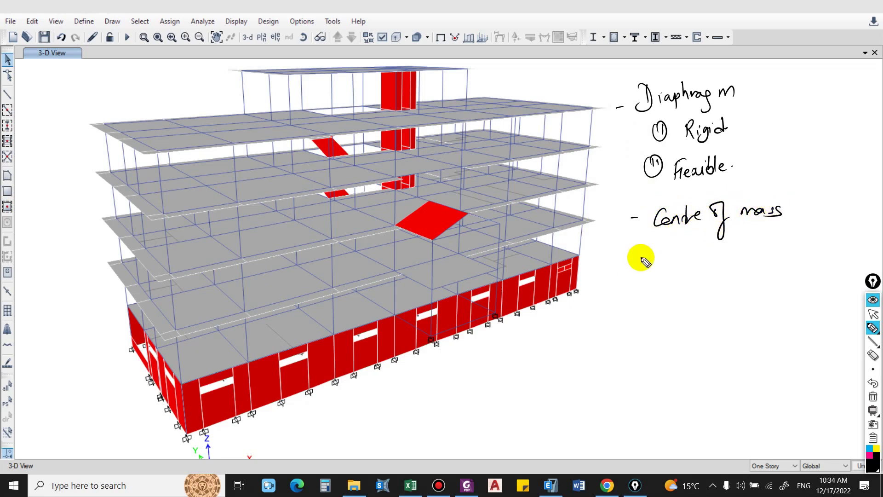
mouse_move(636, 258)
mouse_down()
mouse_move(657, 267)
mouse_move(720, 260)
mouse_move(719, 282)
mouse_move(765, 244)
mouse_move(761, 256)
mouse_move(777, 244)
mouse_move(801, 248)
mouse_move(805, 268)
mouse_move(817, 251)
mouse_up()
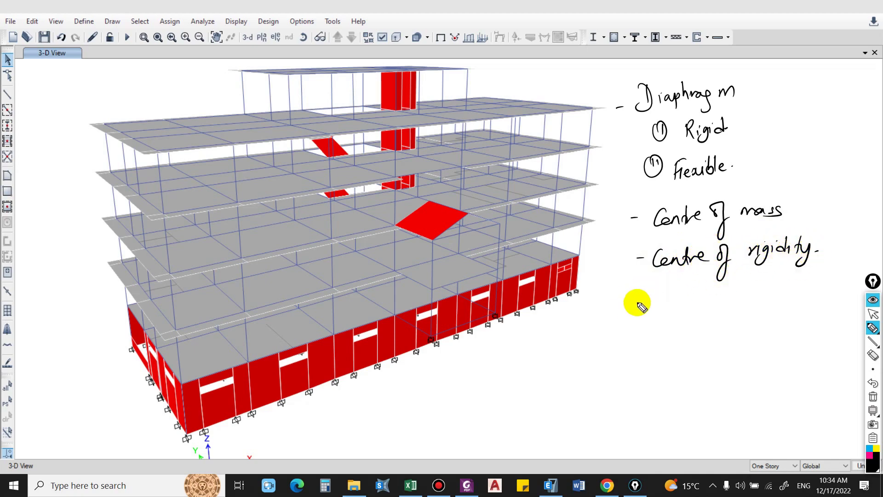
mouse_move(638, 302)
mouse_down()
mouse_move(704, 303)
mouse_move(823, 195)
mouse_move(840, 199)
mouse_move(826, 264)
mouse_move(861, 241)
mouse_move(851, 223)
mouse_up()
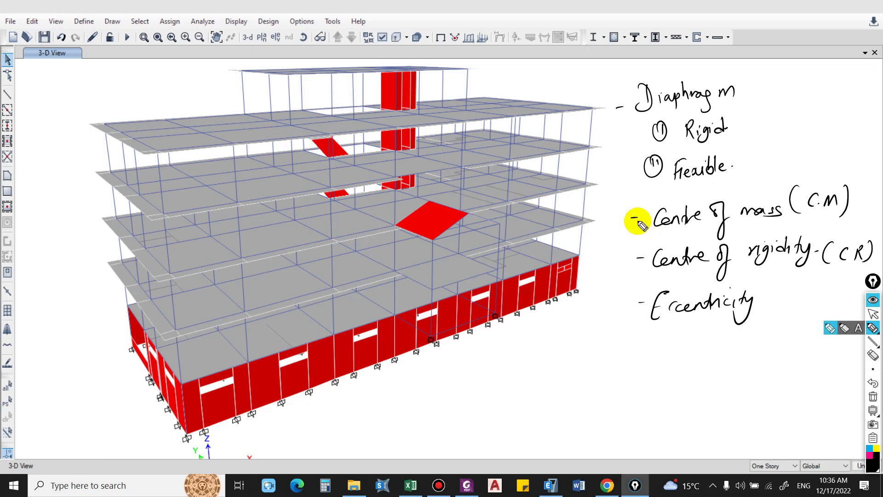
- Underline Rigid and Flexible in the notes and annotate them with δm < 2 δavg and δm > 2 δavg respectively
drag(676, 144, 738, 143)
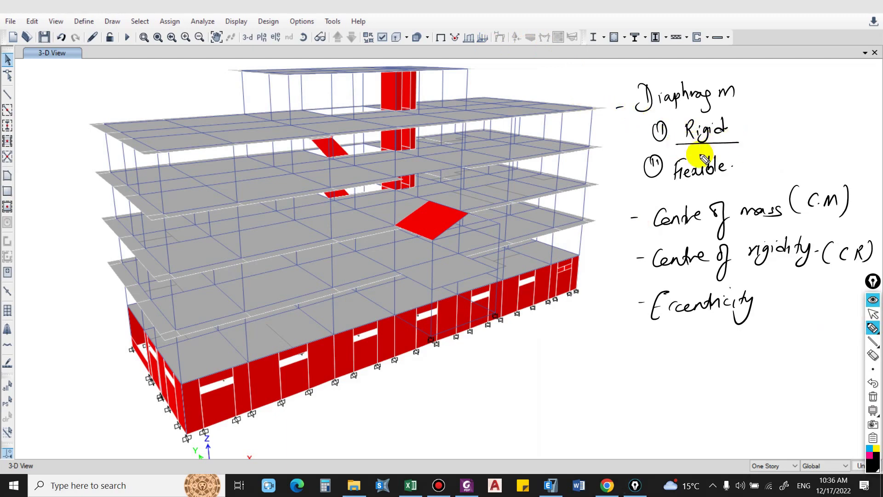
drag(684, 185, 740, 184)
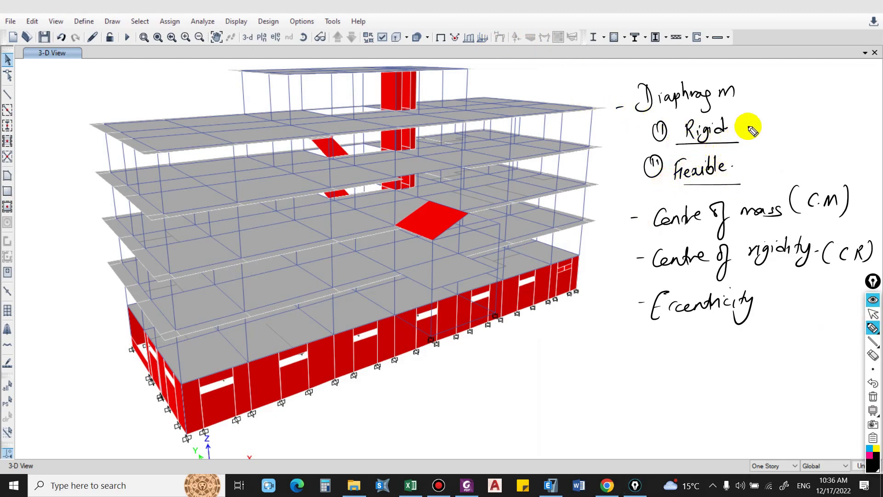
mouse_move(732, 129)
mouse_down()
mouse_move(751, 114)
mouse_move(790, 135)
mouse_move(828, 115)
mouse_move(878, 125)
mouse_up()
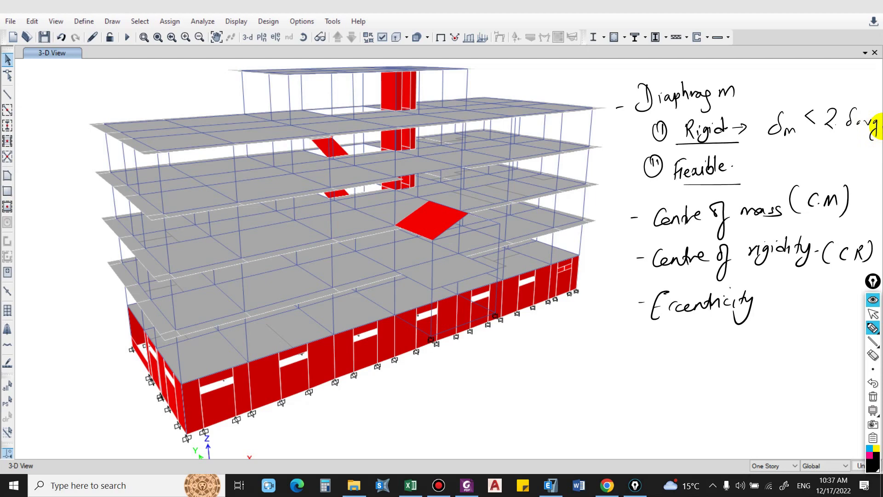
drag(734, 169, 745, 173)
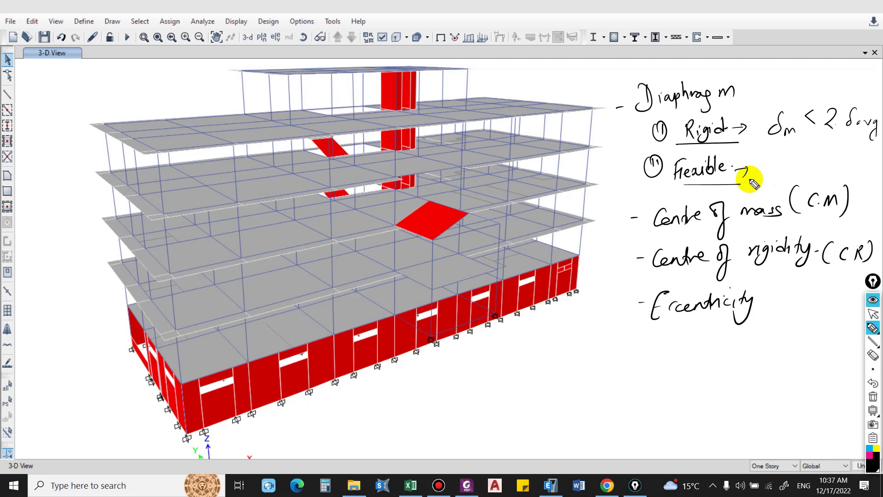
mouse_move(770, 177)
mouse_down()
mouse_move(802, 178)
mouse_move(828, 160)
mouse_move(829, 171)
mouse_move(861, 163)
mouse_up()
right_click(860, 162)
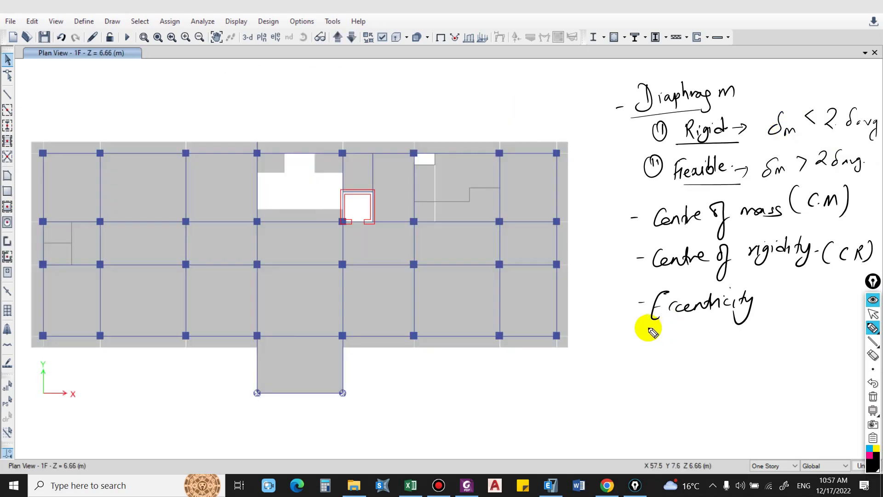
- Underline "Eccentricity" in the notes and mark a point in the middle bay of the 1F plan, labelled CG and CR
drag(665, 330, 757, 330)
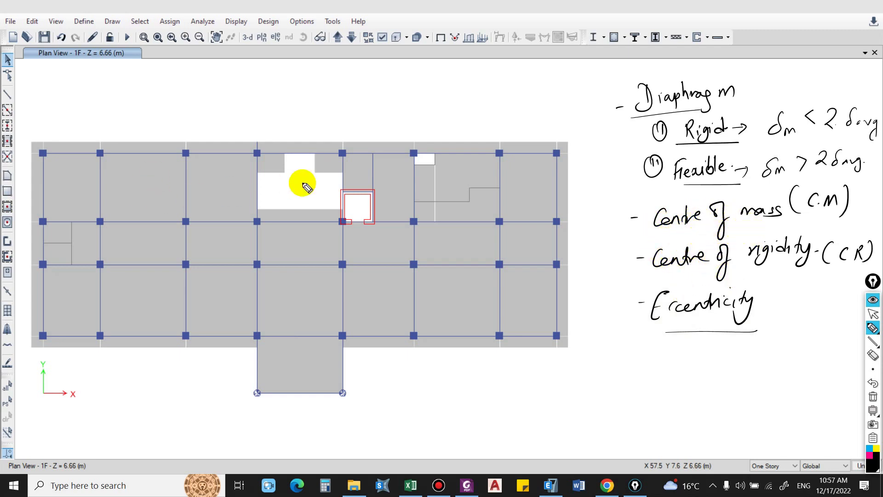
click(307, 249)
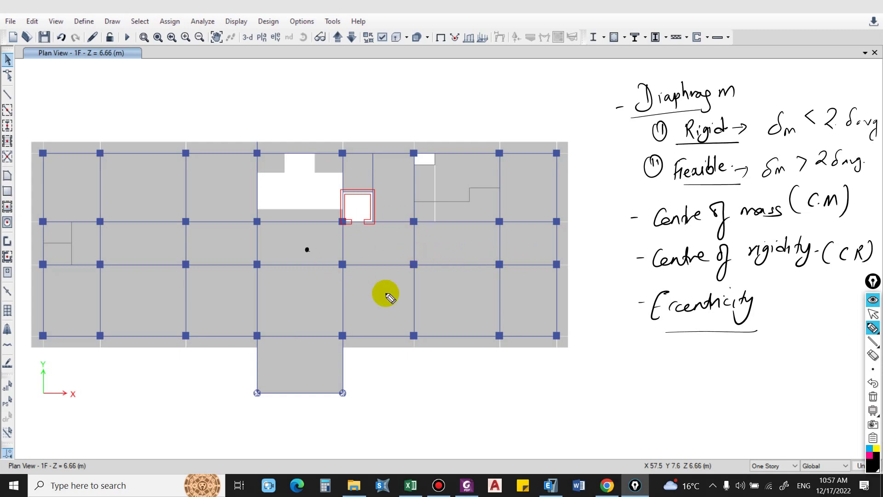
mouse_move(313, 254)
mouse_down()
mouse_move(308, 262)
mouse_move(328, 260)
mouse_up()
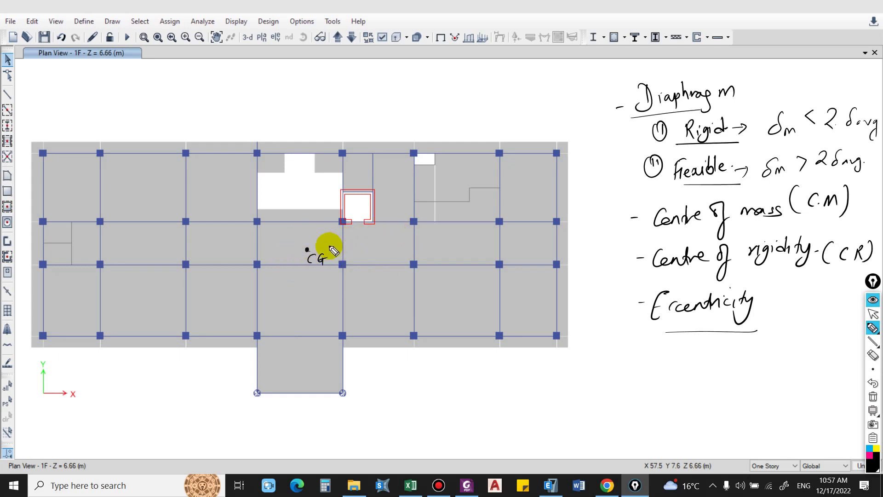
drag(301, 235, 314, 240)
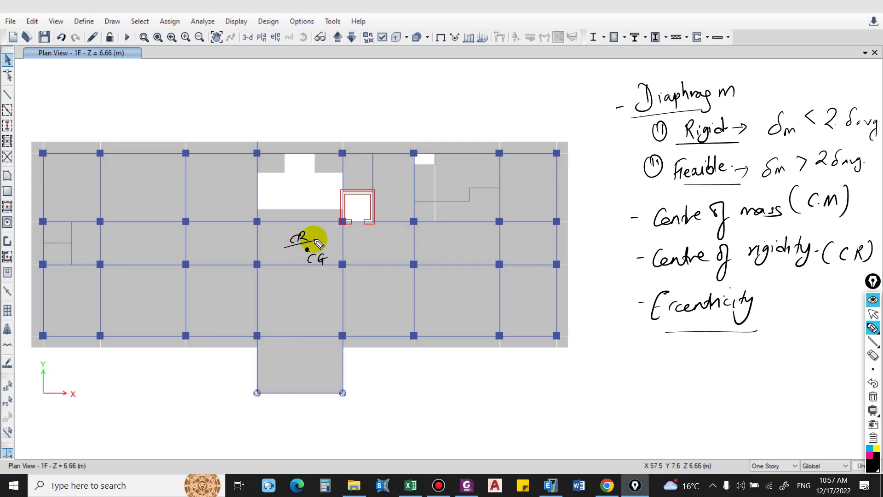
click(307, 250)
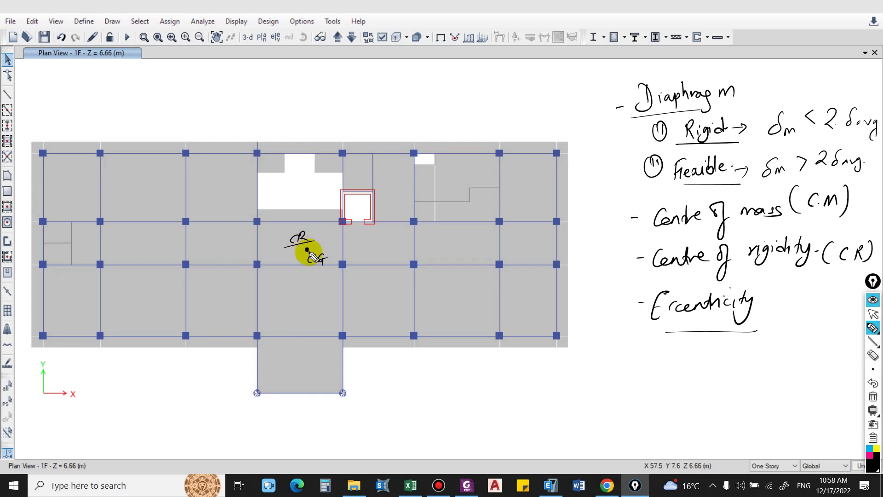
- Sketch a separate centre of rigidity point on the plan, with force arrows into both points and their offset marked e
drag(284, 252, 307, 249)
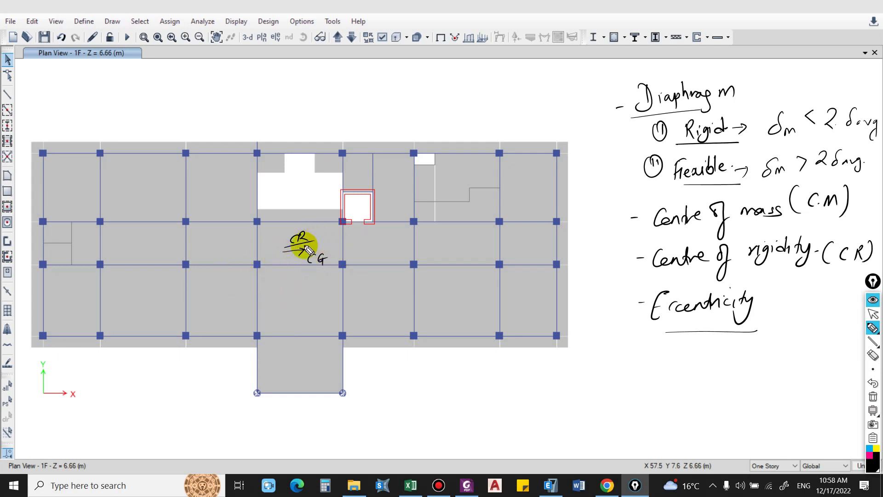
click(283, 231)
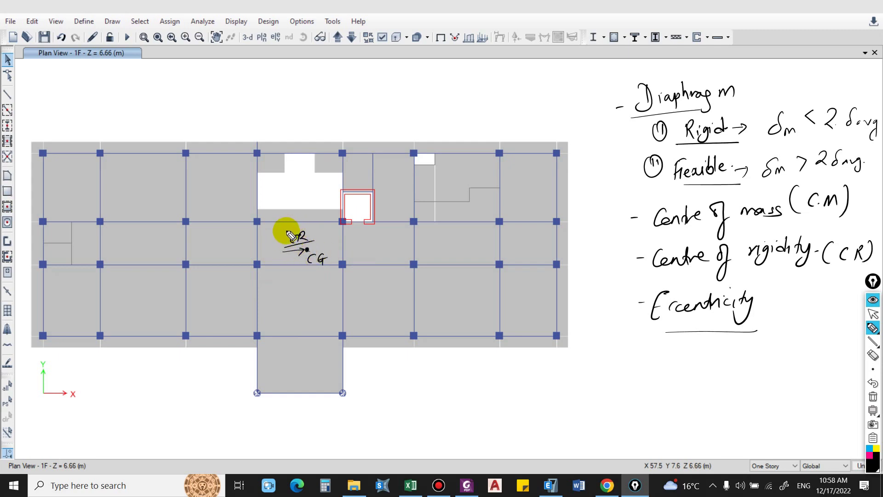
drag(284, 247, 310, 244)
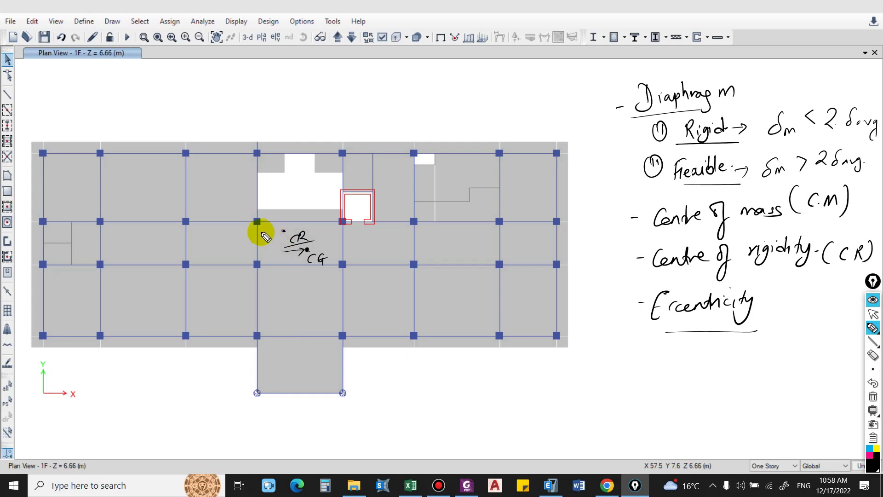
mouse_move(258, 233)
mouse_down()
mouse_move(279, 231)
mouse_move(269, 246)
mouse_move(301, 245)
mouse_move(315, 258)
mouse_move(338, 247)
mouse_move(319, 242)
mouse_move(328, 233)
mouse_move(317, 251)
mouse_up()
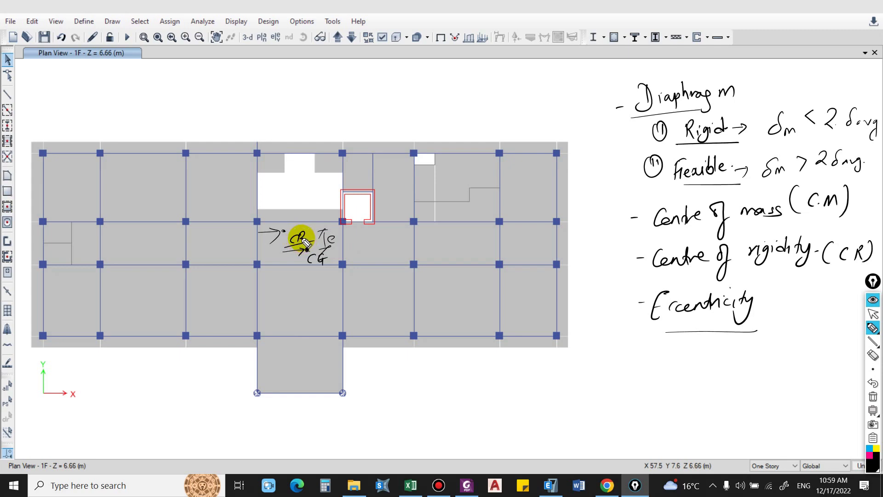
- Leave pen mode and open the seismic lateral load settings of the EQX(USL) load pattern
key(ctrl+shift+1)
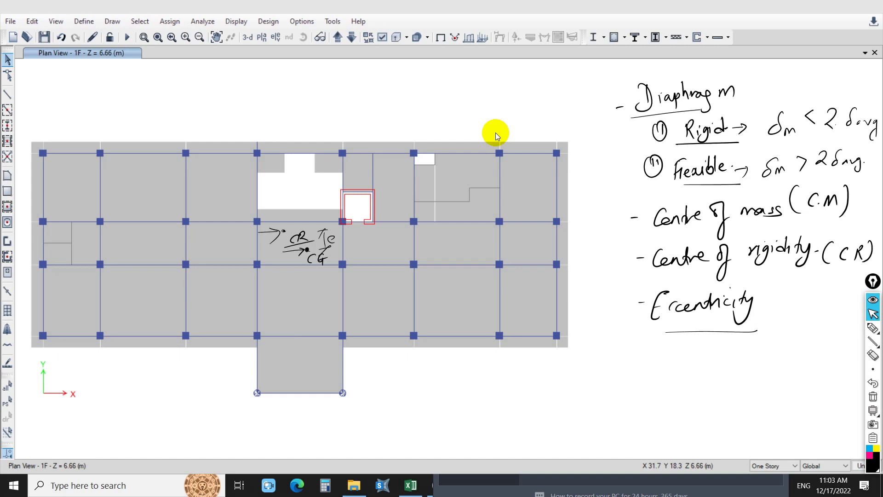
click(83, 21)
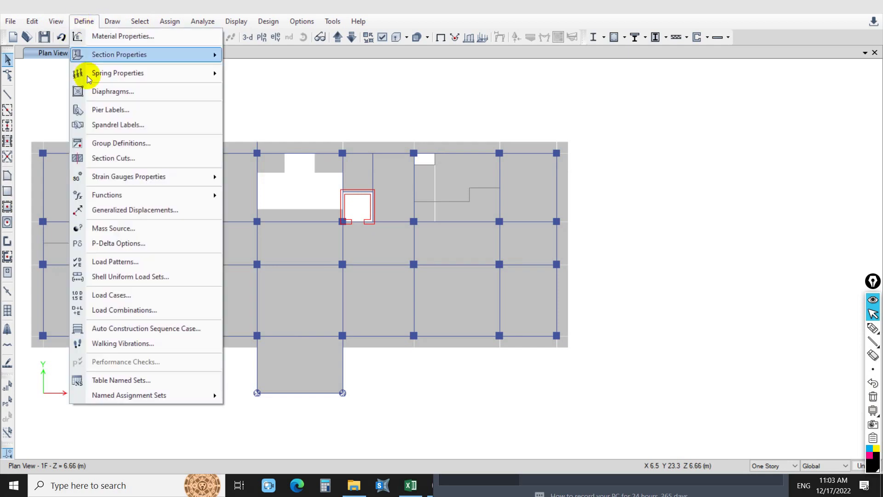
click(125, 262)
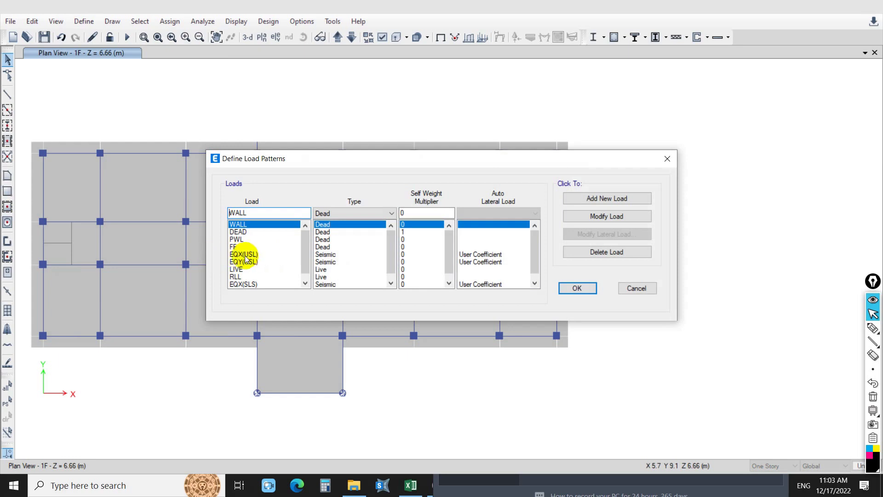
click(239, 253)
click(597, 234)
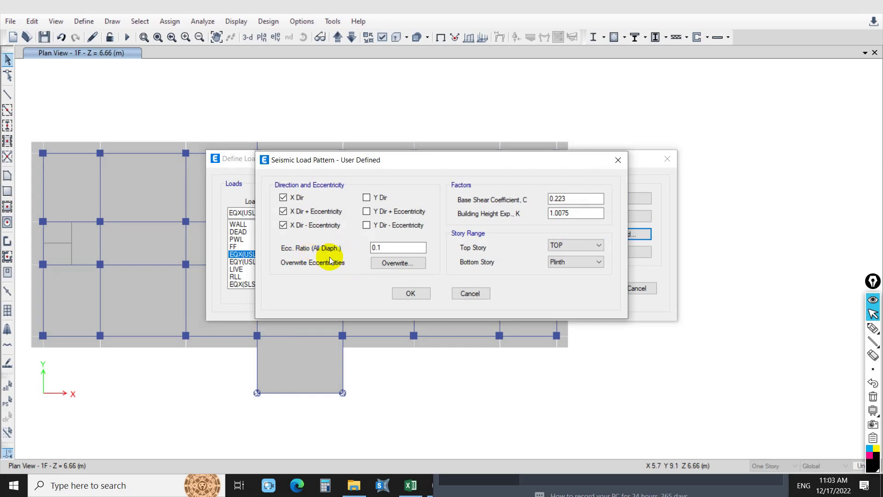
- Compare the EQX(USL) eccentricity ratio with clause 5.7 Accidental Eccentricity in the NBC 105 PDF, and close the load pattern dialogs
scroll(414, 248, down, 2)
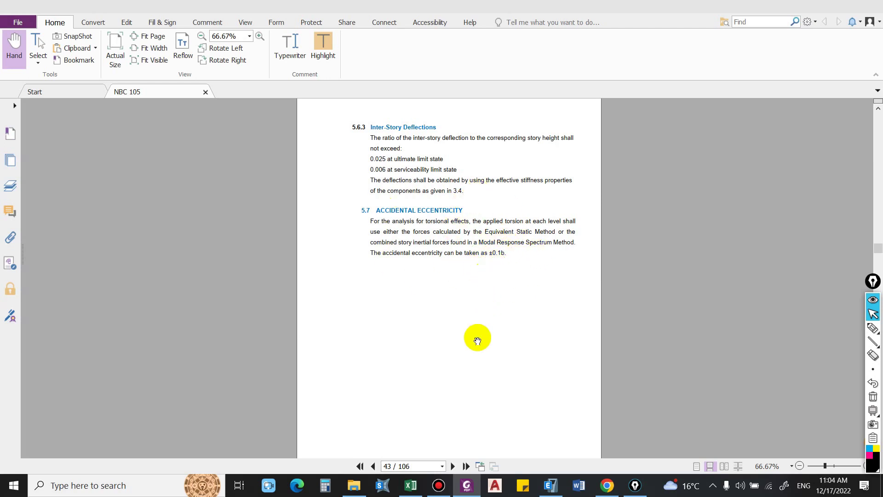
key(alt+Tab)
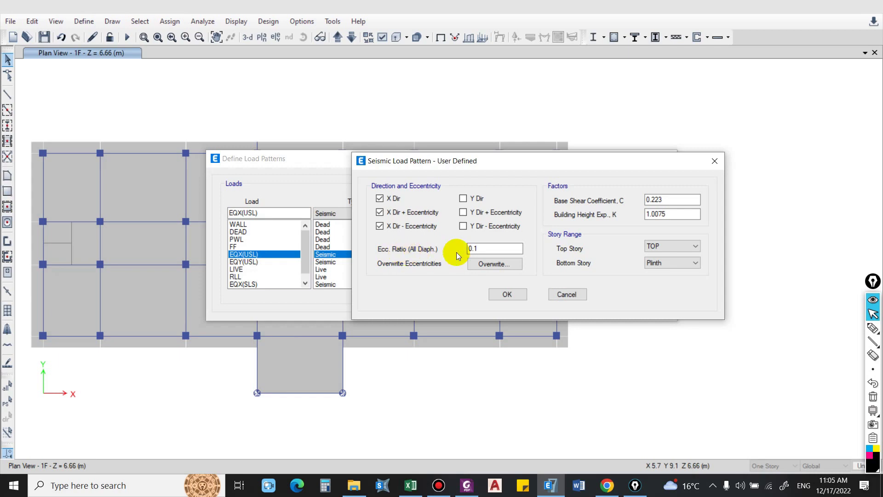
click(483, 249)
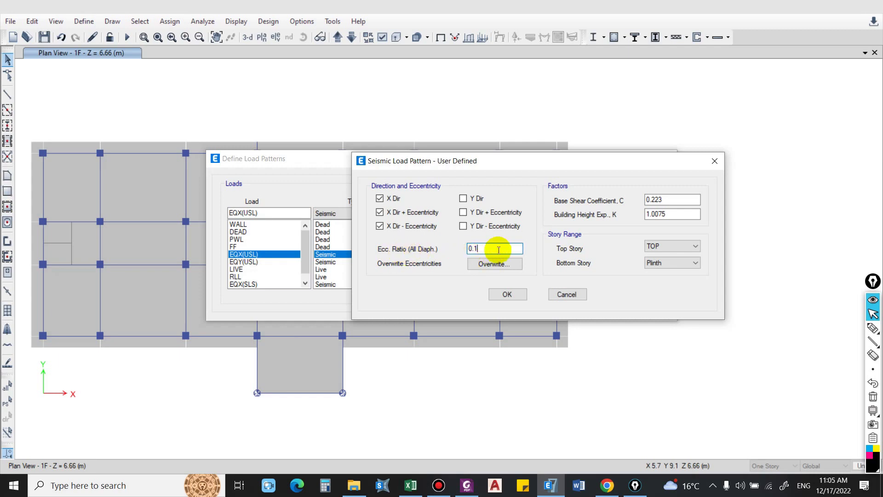
drag(548, 298, 237, 256)
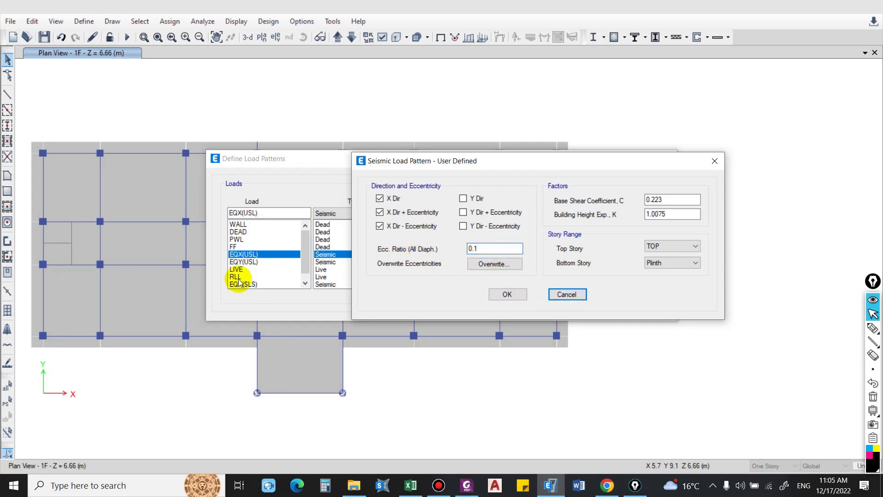
click(517, 296)
click(552, 294)
middle_drag(281, 268, 376, 286)
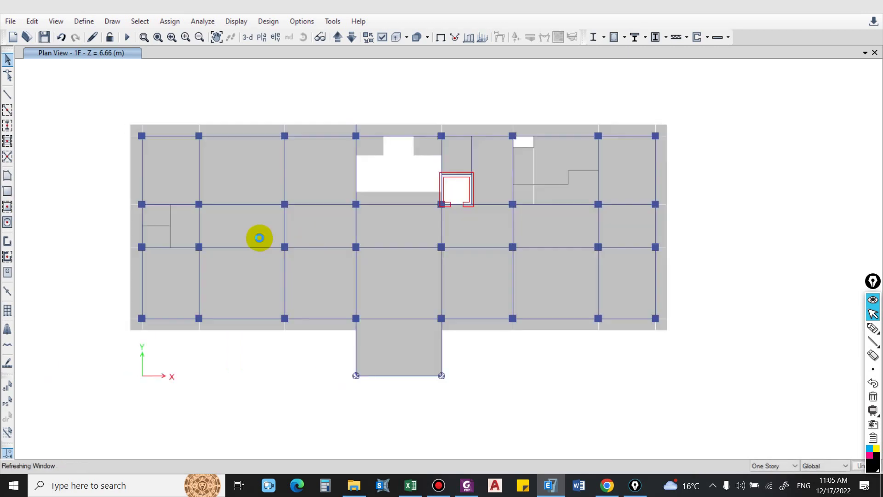
middle_drag(227, 242, 239, 247)
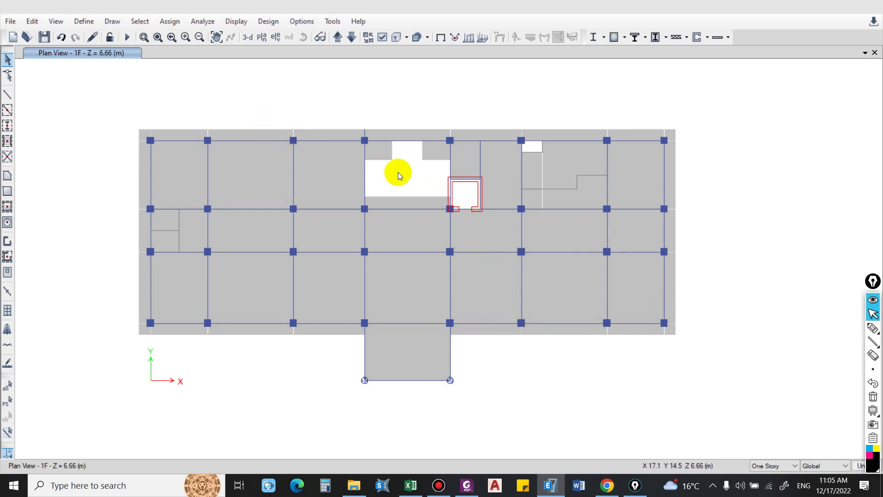
middle_drag(398, 172, 427, 179)
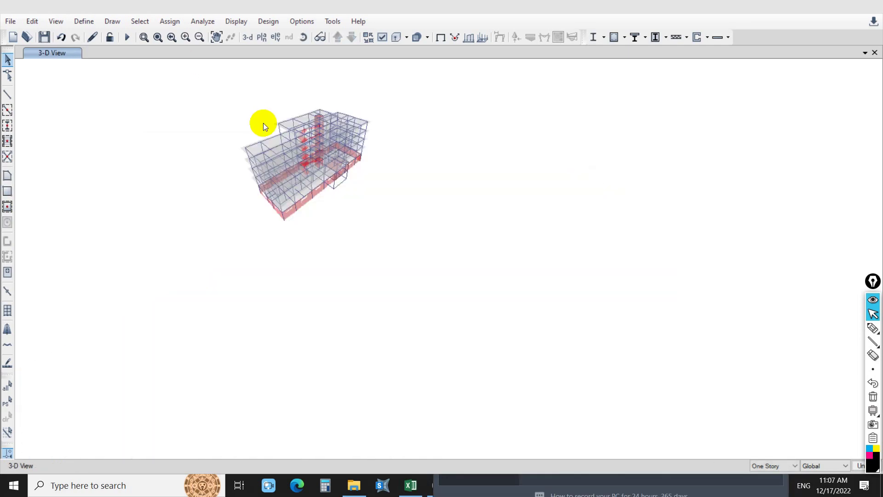
- Show the Plinth plan view and select all of its objects
drag(221, 94, 432, 267)
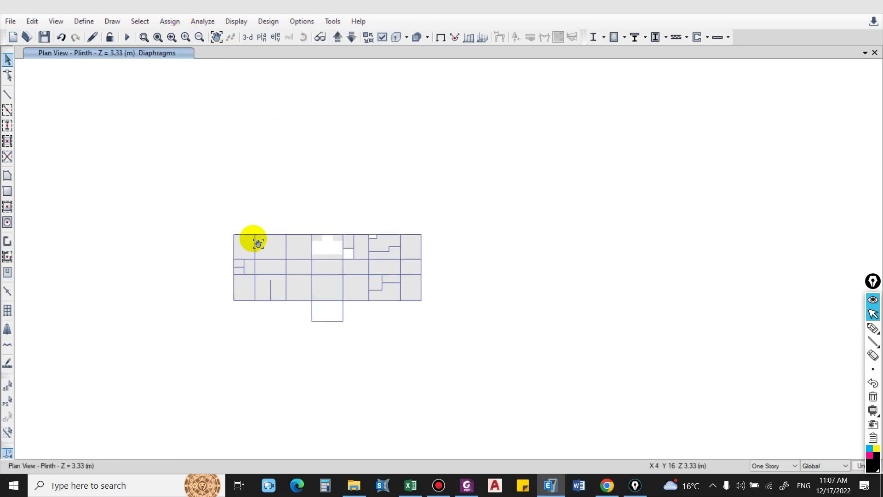
scroll(253, 241, up, 5)
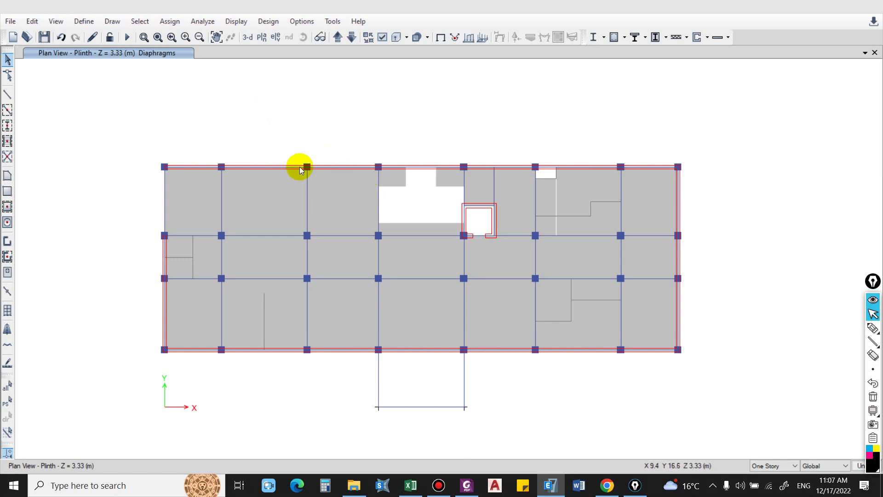
drag(314, 250, 715, 446)
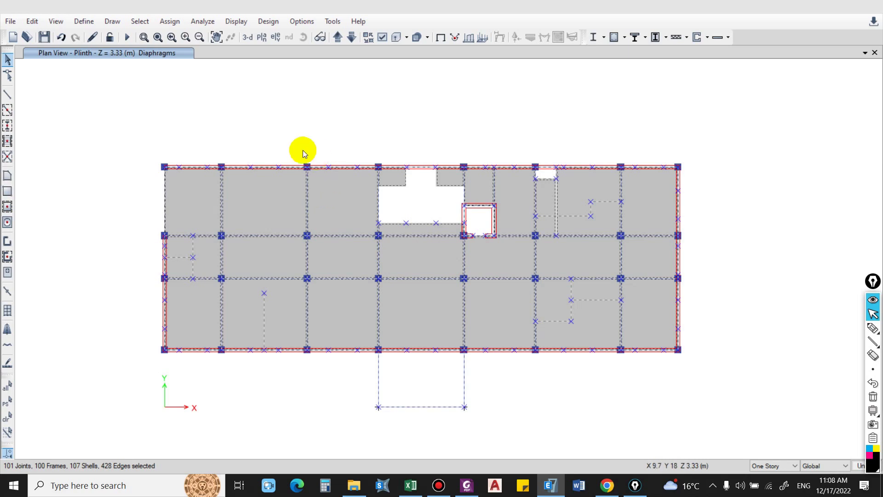
- Review the rigidity setting of diaphragm D1 in the diaphragm definitions and close them without changes
click(83, 22)
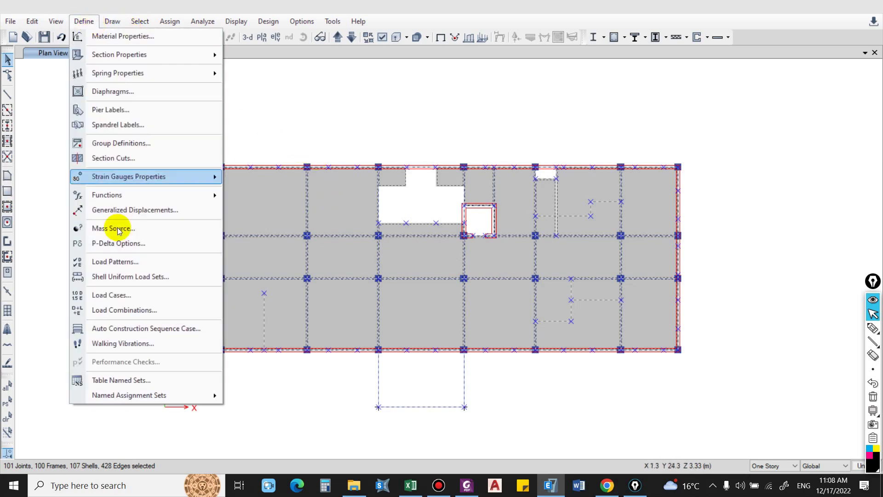
click(125, 94)
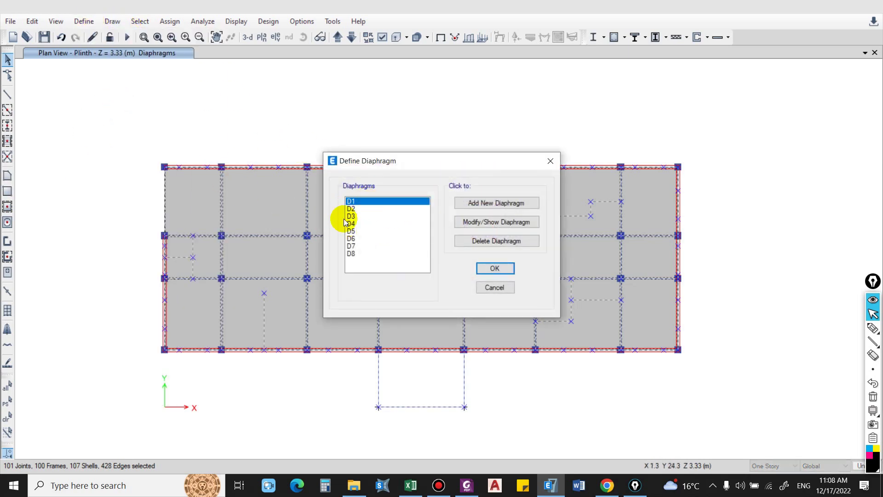
click(480, 223)
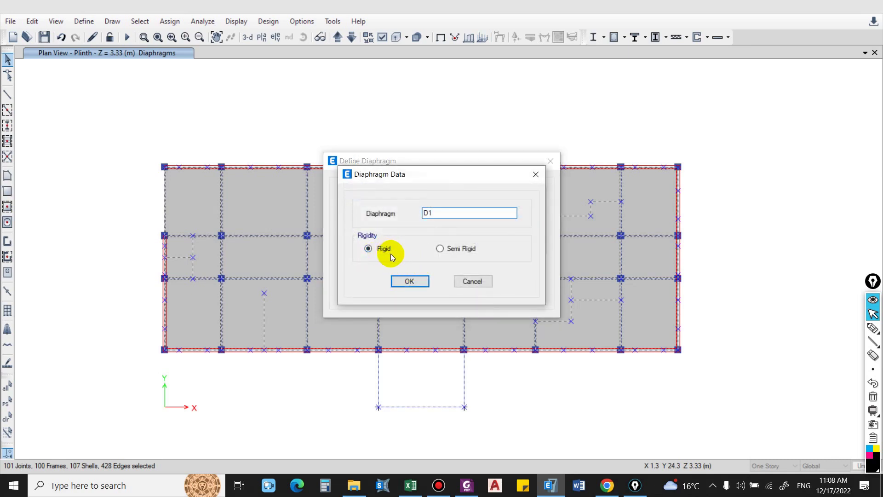
click(474, 282)
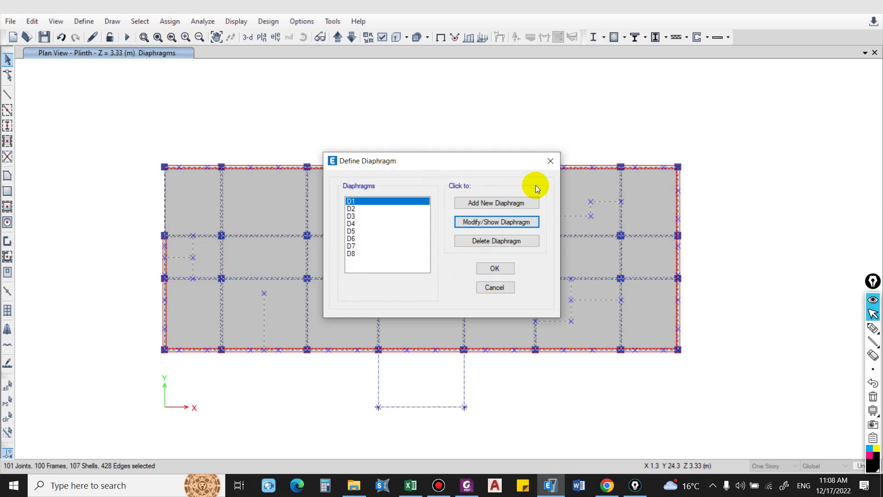
click(551, 161)
- Assign diaphragm D1 to the selected Plinth joints, keeping the joint diaphragm assignment dialog open beside the plan
click(169, 21)
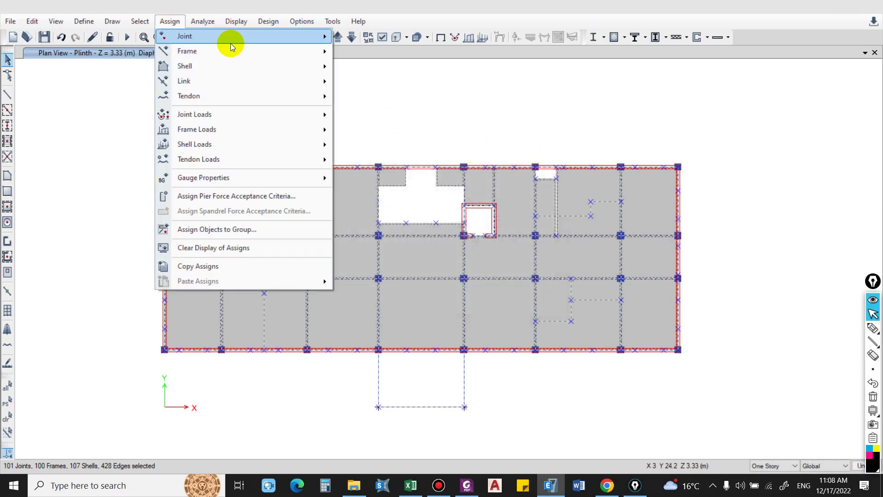
mouse_move(231, 39)
click(388, 65)
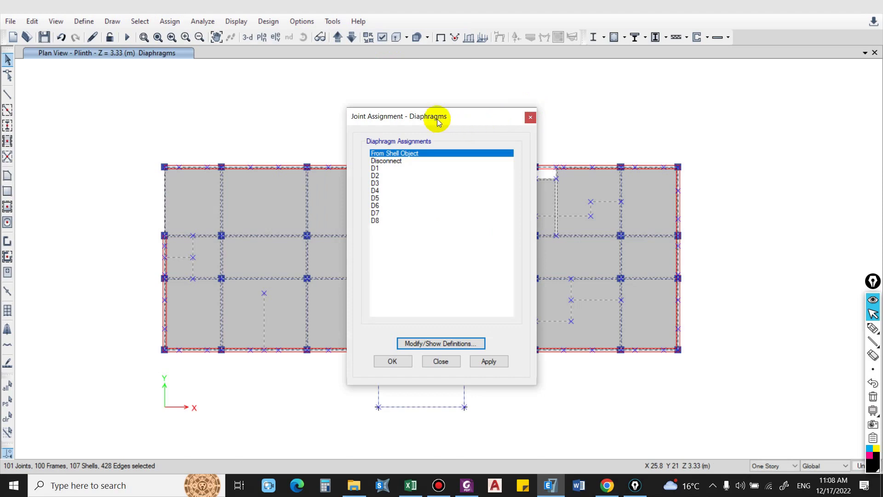
drag(441, 119, 753, 110)
click(706, 159)
click(789, 352)
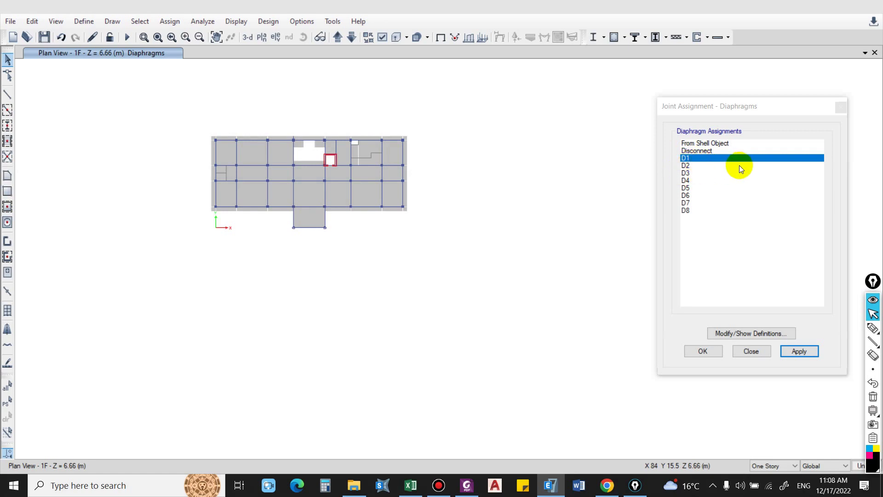
- Assign diaphragm D2 to all joints of the 1F plan and diaphragm D3 to all joints of the 2F plan
click(703, 166)
drag(174, 90, 497, 290)
click(802, 351)
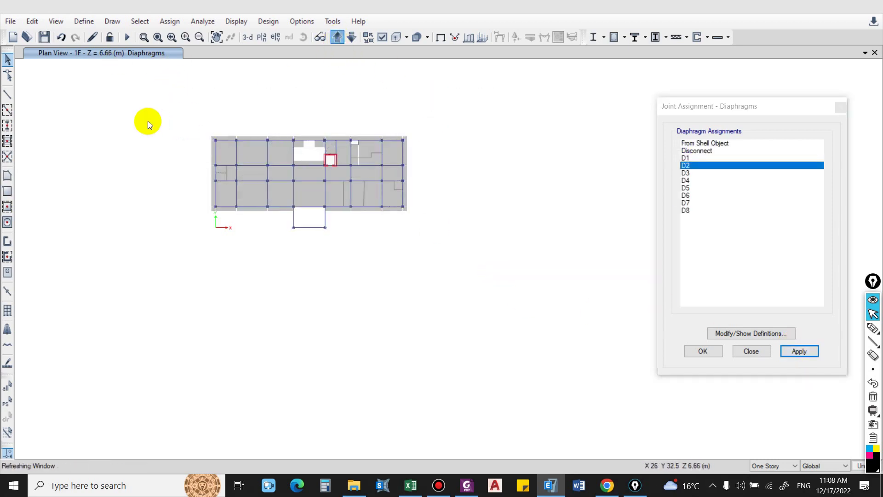
drag(184, 113, 479, 280)
click(783, 350)
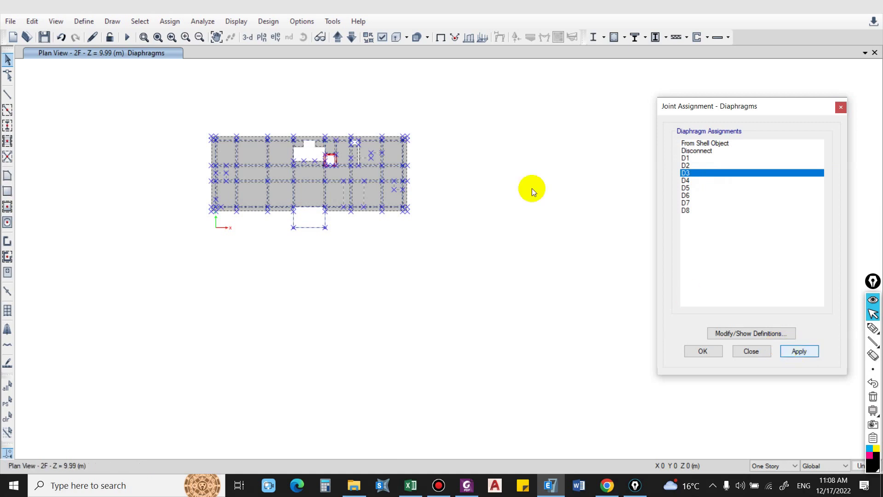
- Look back at the 1F diaphragm, and assign diaphragm D4 to all joints of the 3F plan
click(349, 38)
click(338, 37)
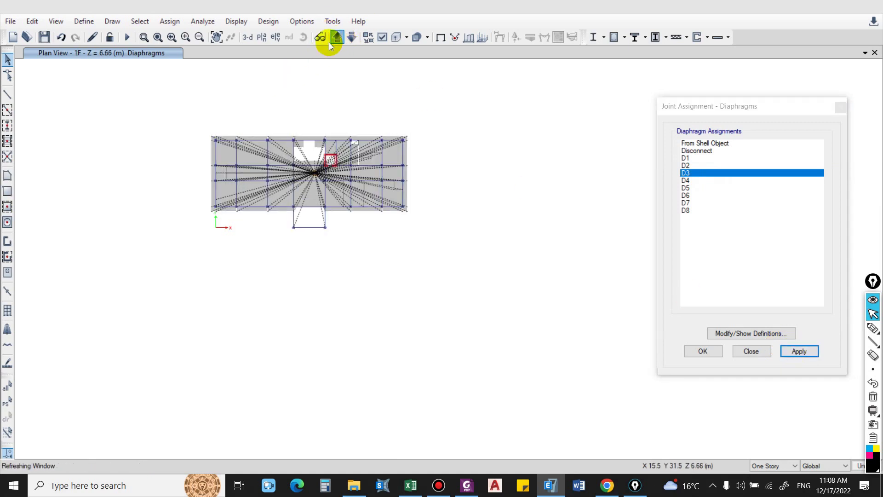
click(338, 37)
drag(211, 98, 477, 273)
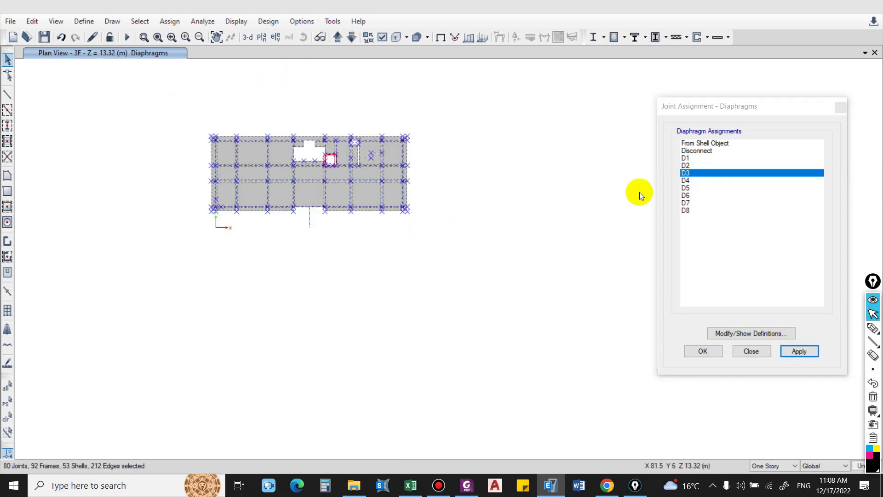
click(688, 180)
click(784, 352)
- Assign diaphragm D5 to all joints of the 4F plan
click(348, 37)
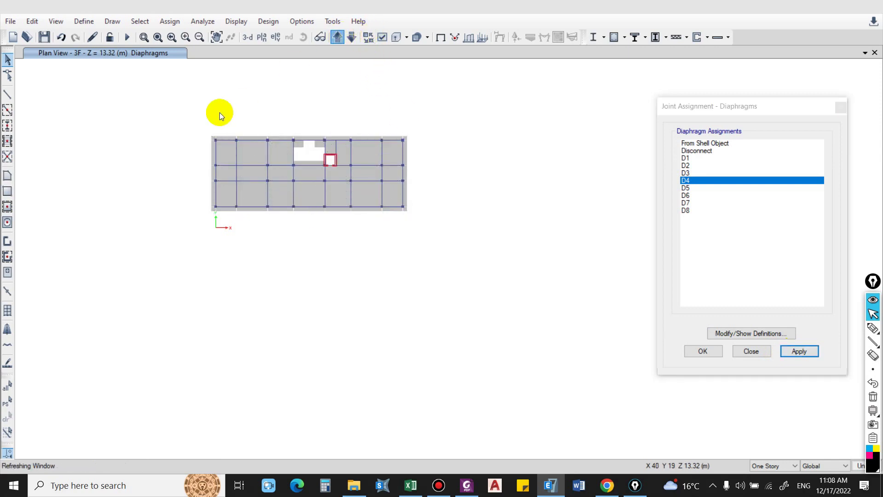
drag(197, 102, 457, 248)
click(697, 188)
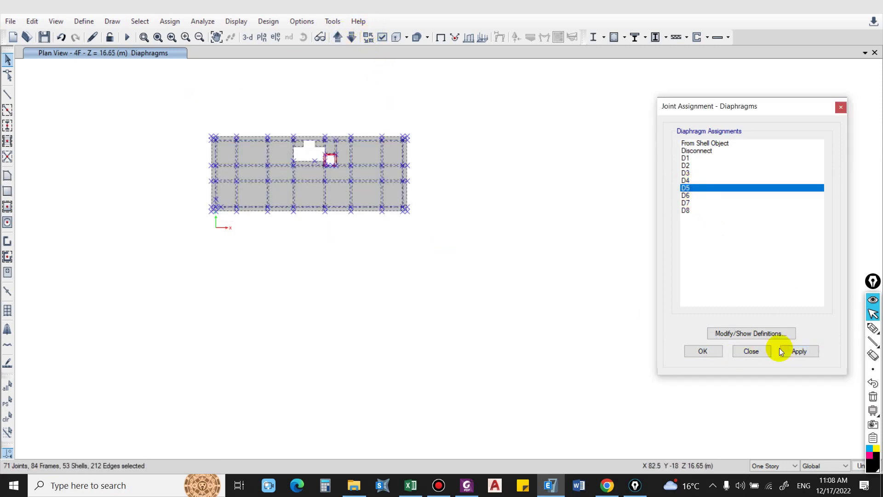
click(792, 354)
- Assign diaphragm D6 to all joints of the TOP plan and close the diaphragm assignment dialog
click(335, 40)
drag(179, 112, 426, 222)
click(690, 195)
click(802, 355)
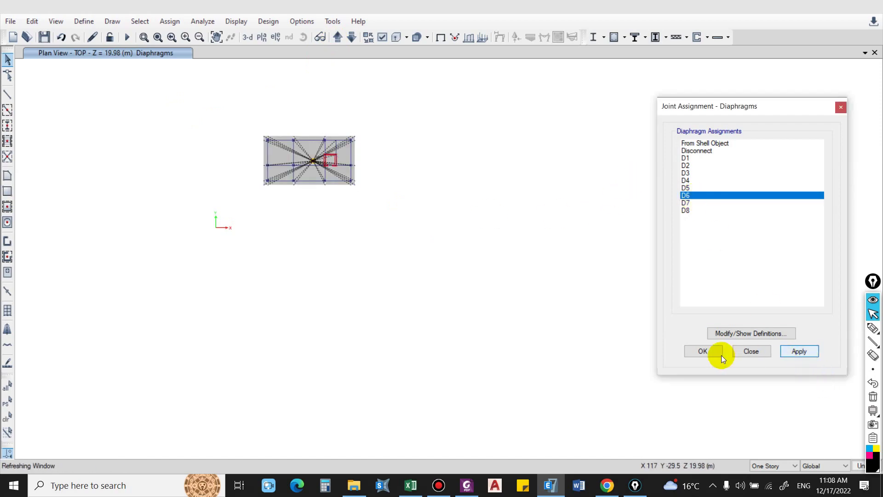
key(Escape)
- Inspect the diaphragm assignments of all storeys in the 3D view of the building
click(247, 38)
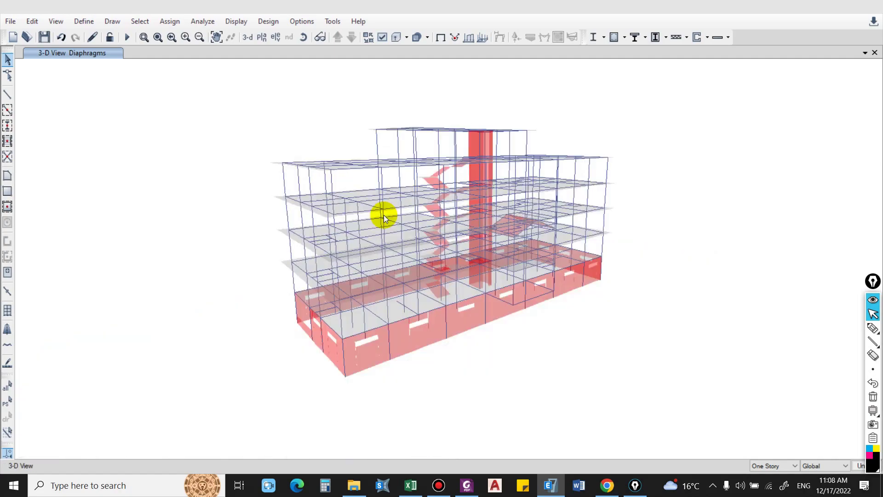
scroll(334, 188, up, 3)
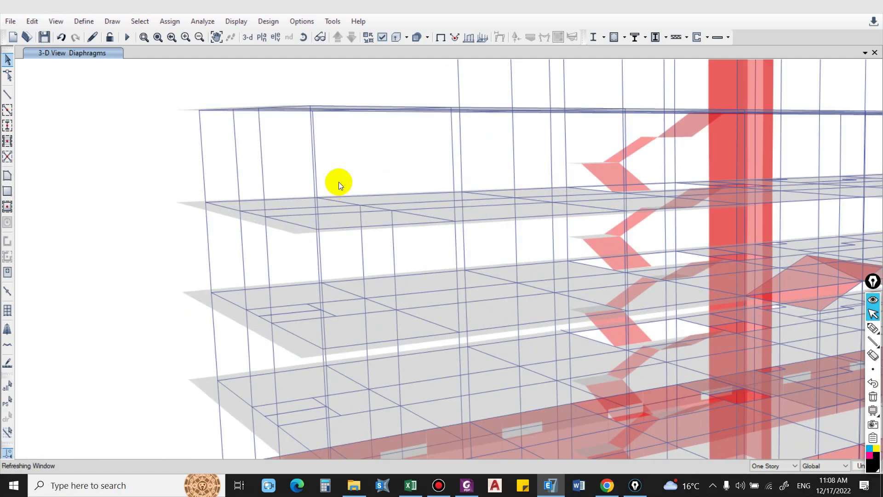
scroll(216, 120, down, 5)
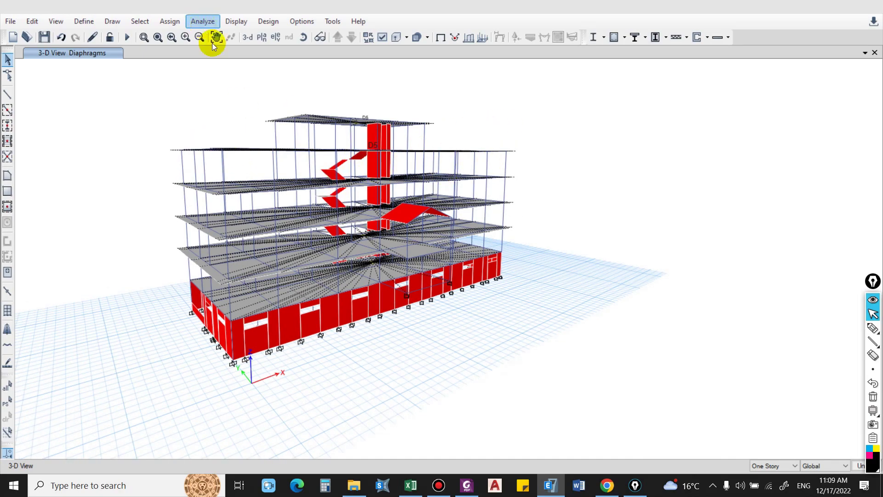
- Open the settings for the load cases to run, which hold the Calculate Diaphragm Centers of Rigidity option
click(214, 21)
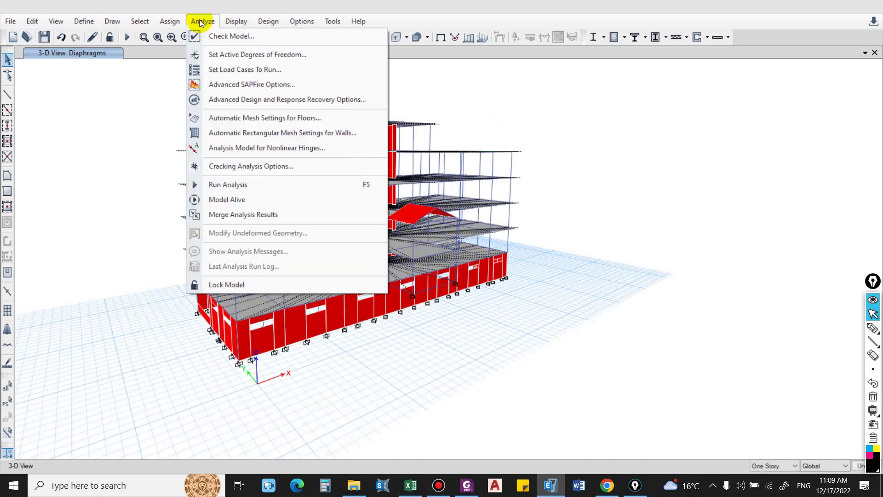
click(246, 70)
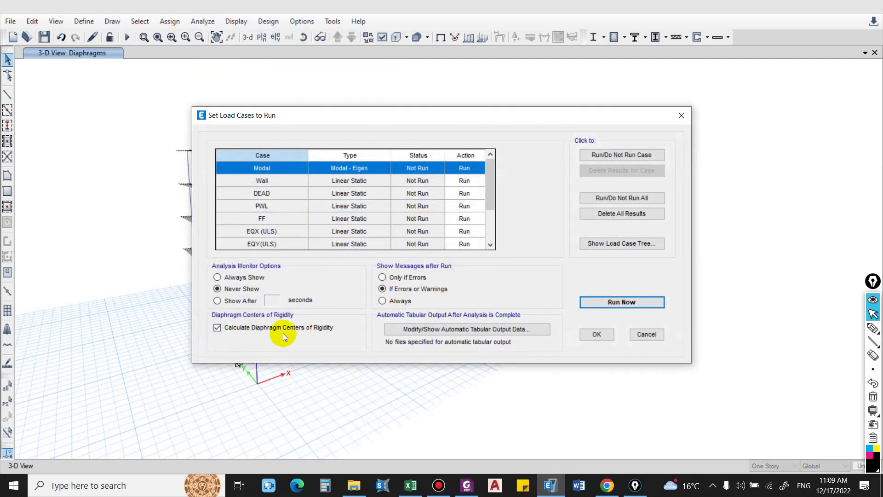
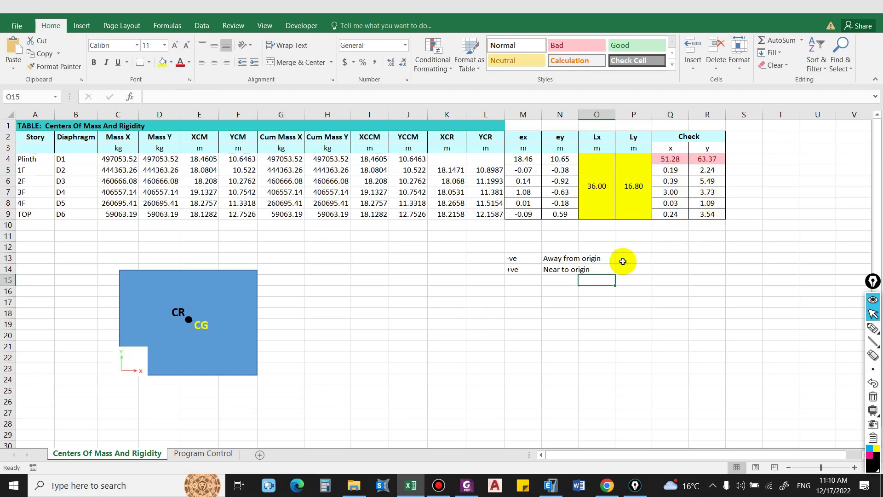
- Examine the ex formula of storey 2F and the ey formula of storey 3F in the Centers Of Mass And Rigidity sheet
click(523, 171)
click(522, 181)
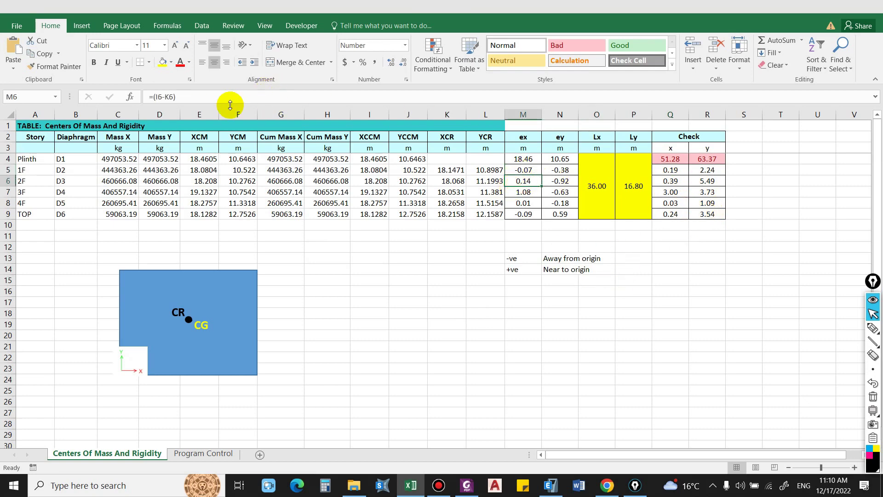
click(199, 98)
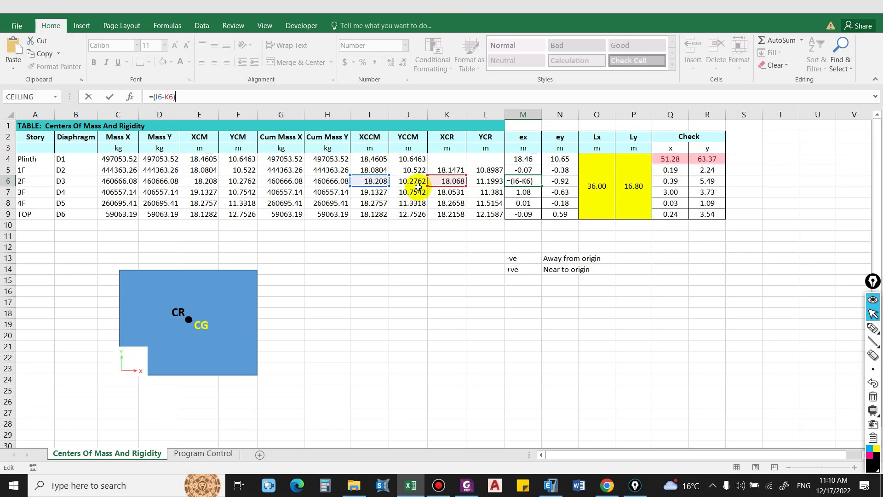
key(ctrl+Return)
click(559, 191)
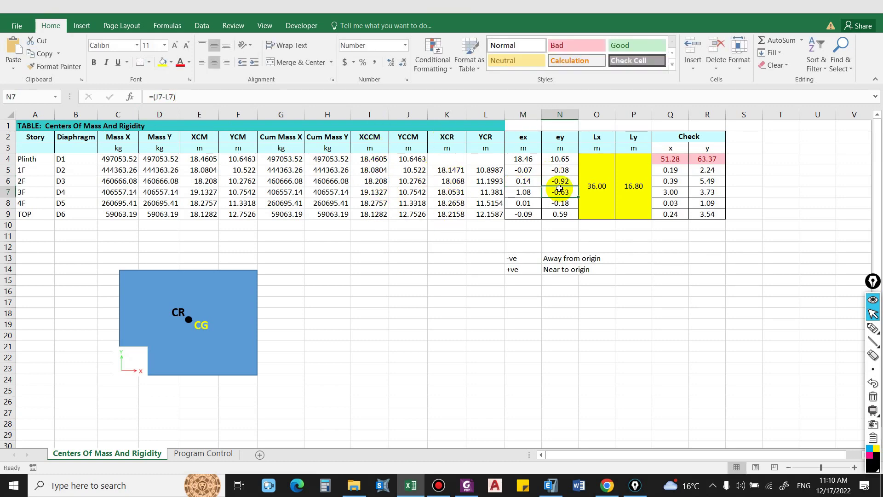
key(F2)
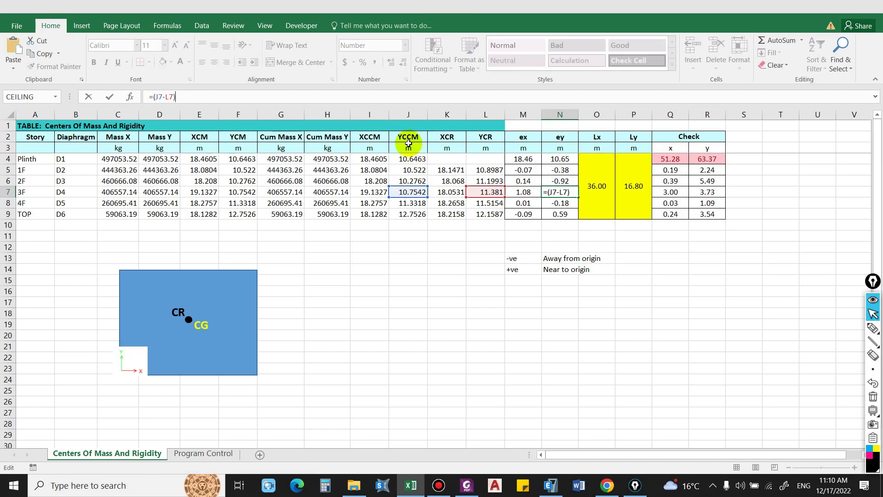
key(ctrl+Return)
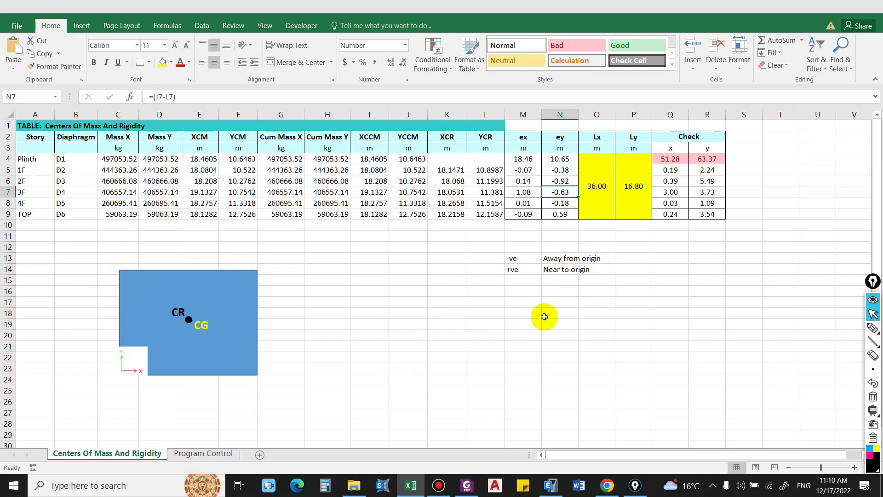
- Examine the x-direction eccentricity check formula of storey 1F and leave it unchanged
scroll(621, 230, down, 1)
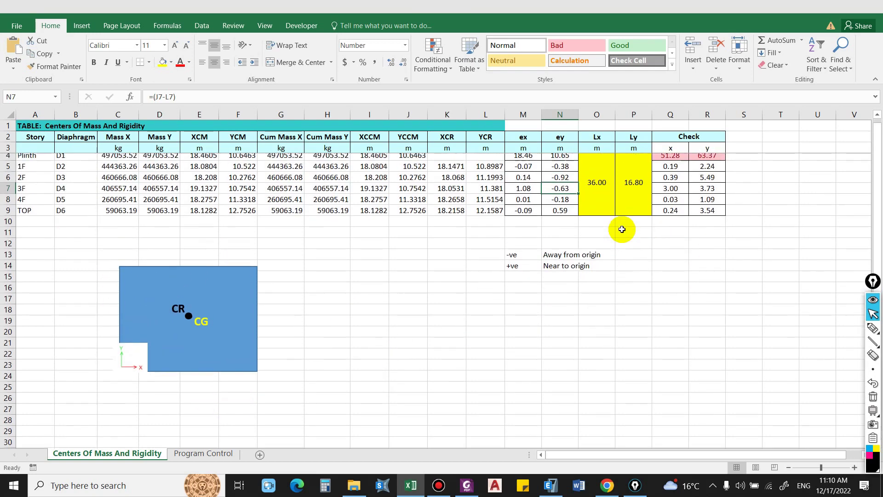
scroll(643, 216, up, 1)
click(671, 170)
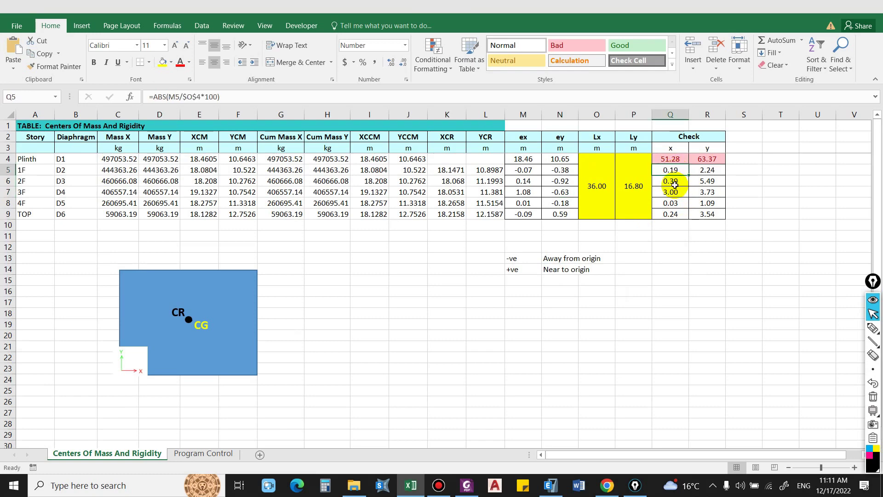
click(302, 97)
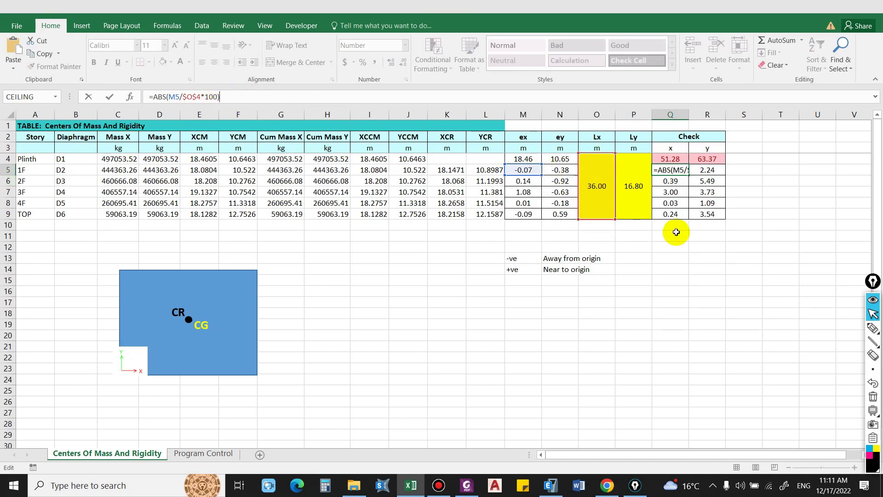
key(Escape)
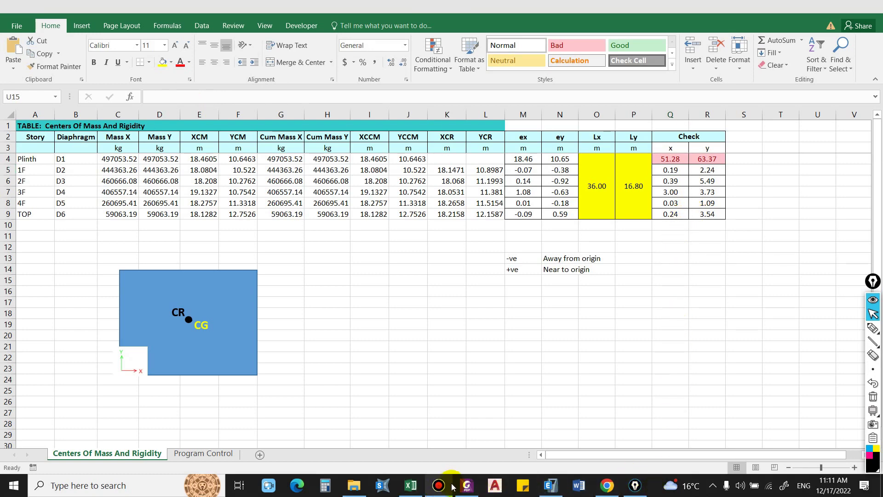
- Switch to ETABS and display the Centers Of Mass And Rigidity table from the structure output analysis results
click(410, 485)
click(550, 485)
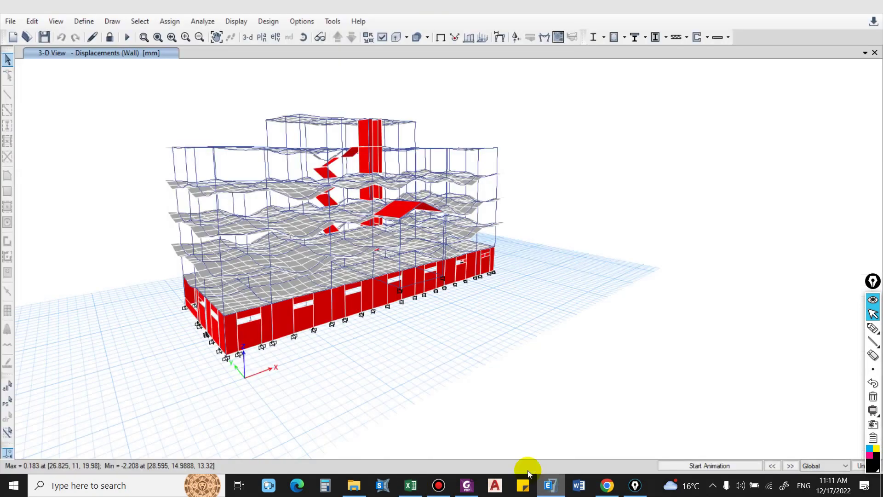
click(236, 21)
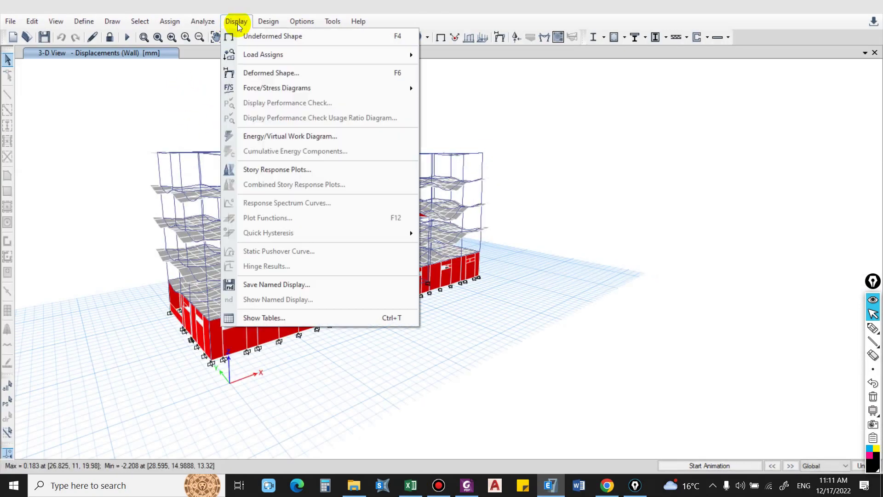
click(287, 319)
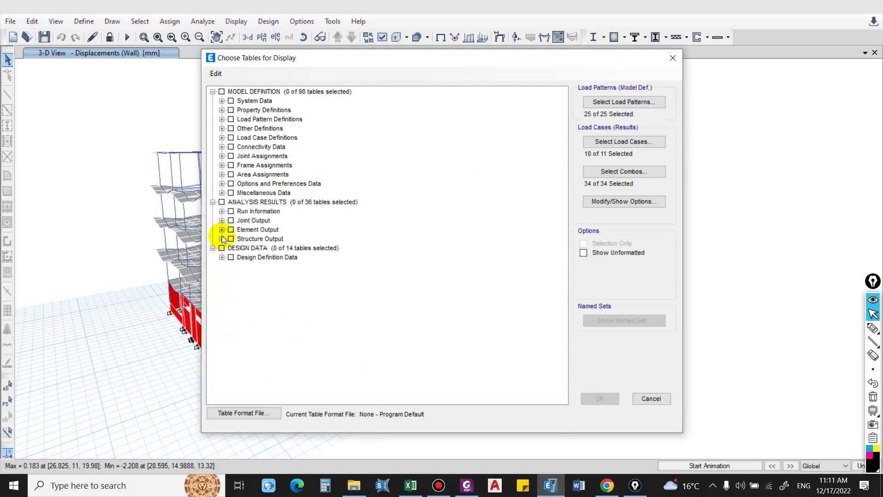
click(222, 239)
click(231, 267)
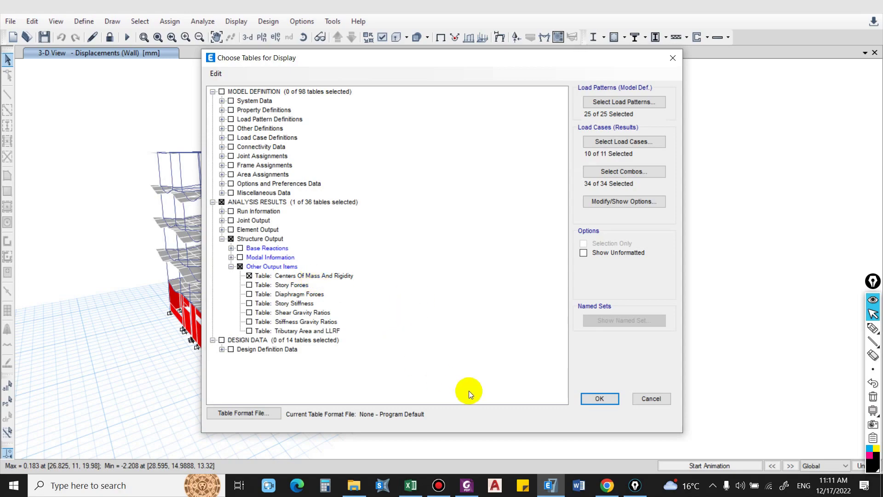
click(609, 401)
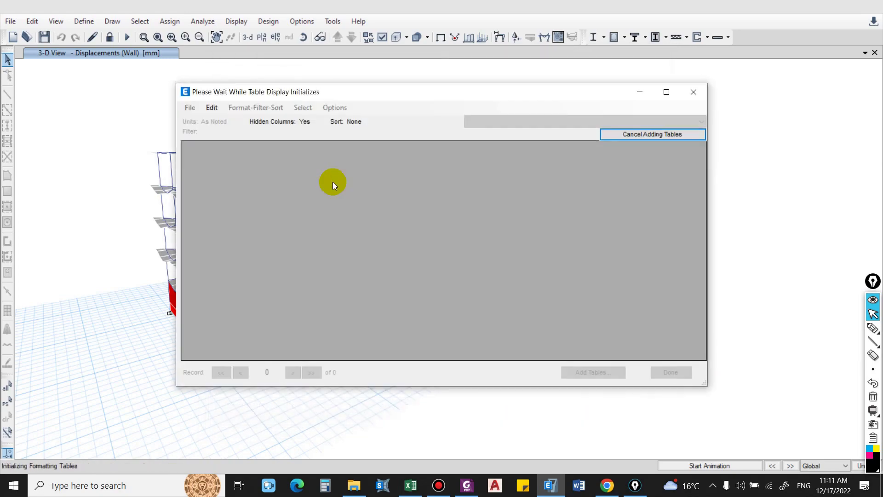
- Copy all rows of the Centers Of Mass And Rigidity table and paste them into the Excel sheet from cell A4
drag(227, 165, 838, 260)
key(ctrl+c)
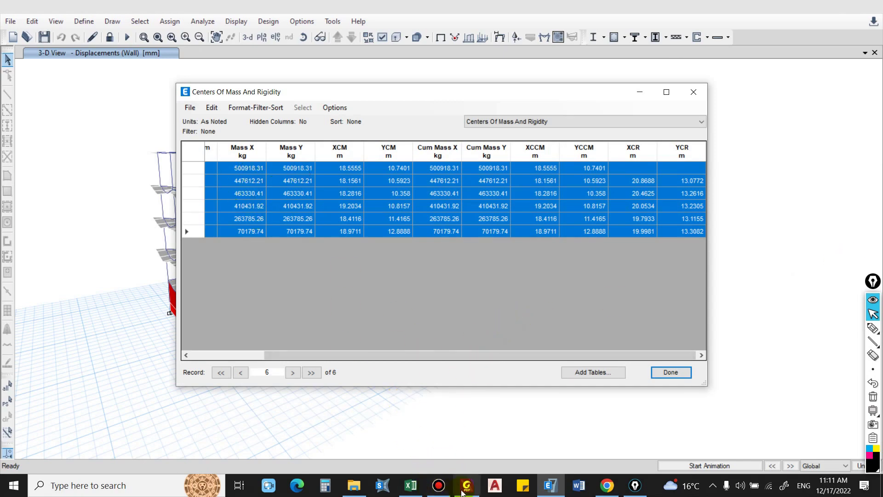
click(411, 485)
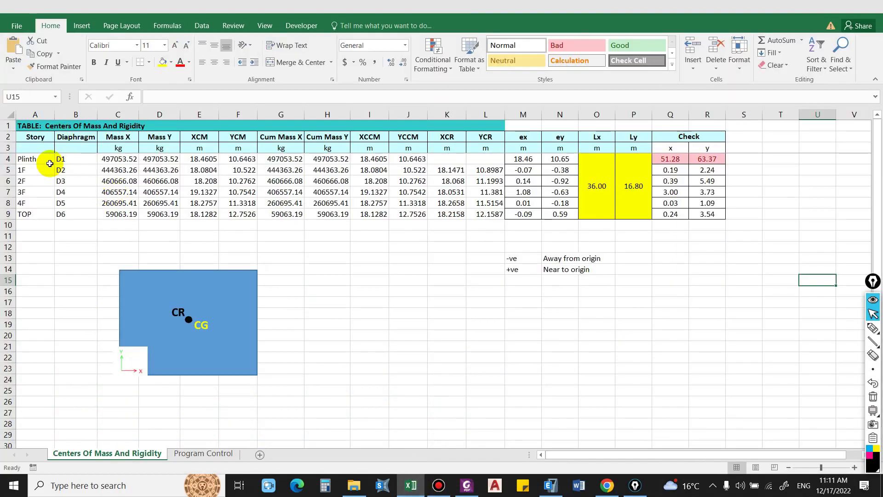
click(29, 159)
key(ctrl+v)
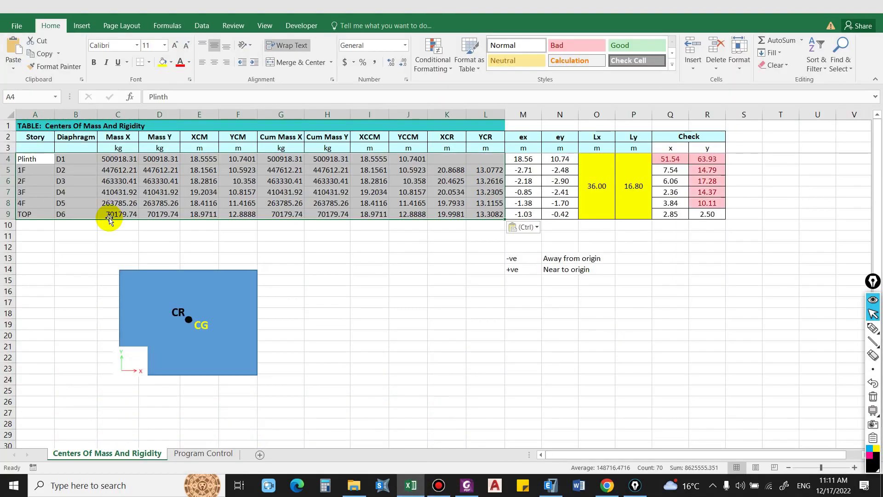
click(370, 280)
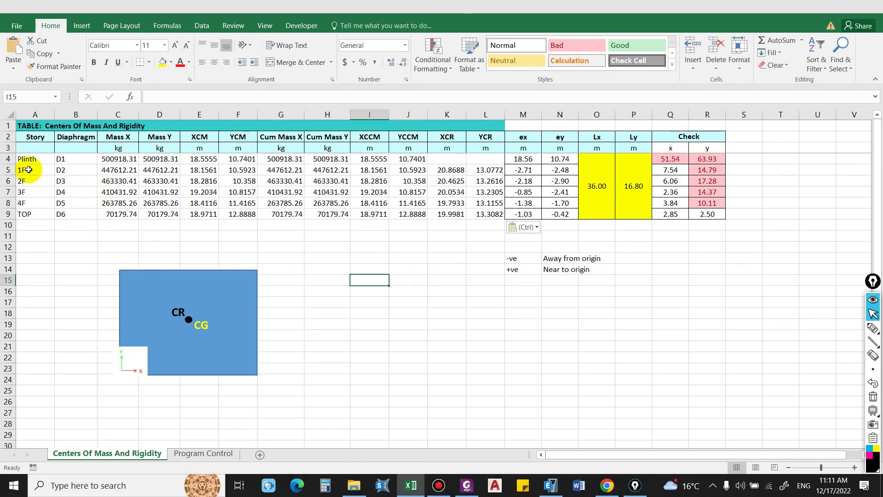
- Review the storey names and the plinth diaphragm entry in the pasted Excel table
click(51, 171)
click(27, 182)
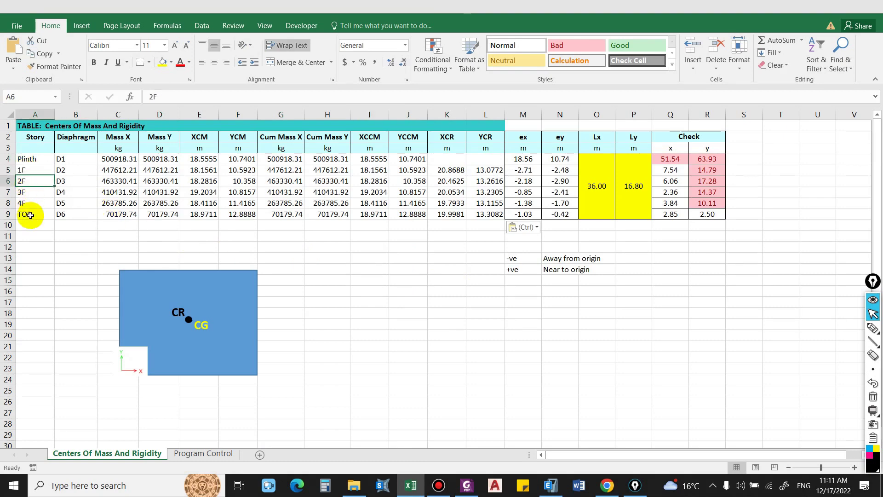
click(61, 161)
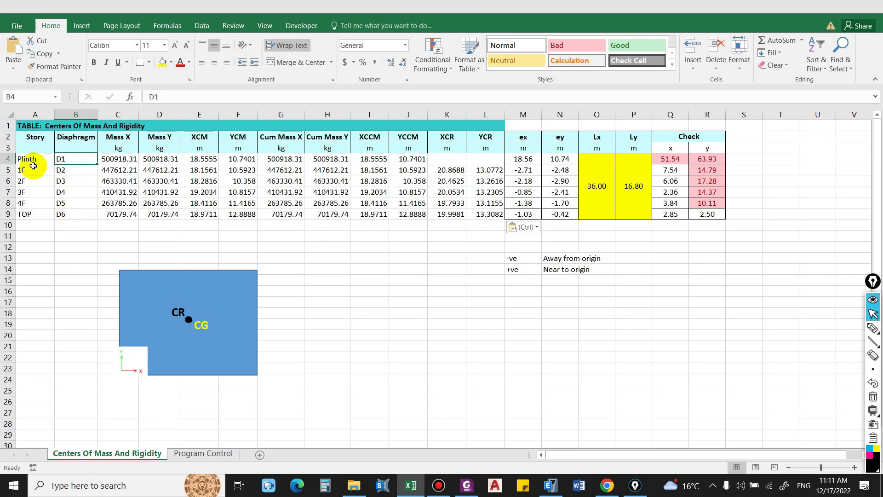
- Switch to ETABS, close the results table, and inspect the plinth-level walls and joint displacements in the 3D view
click(550, 490)
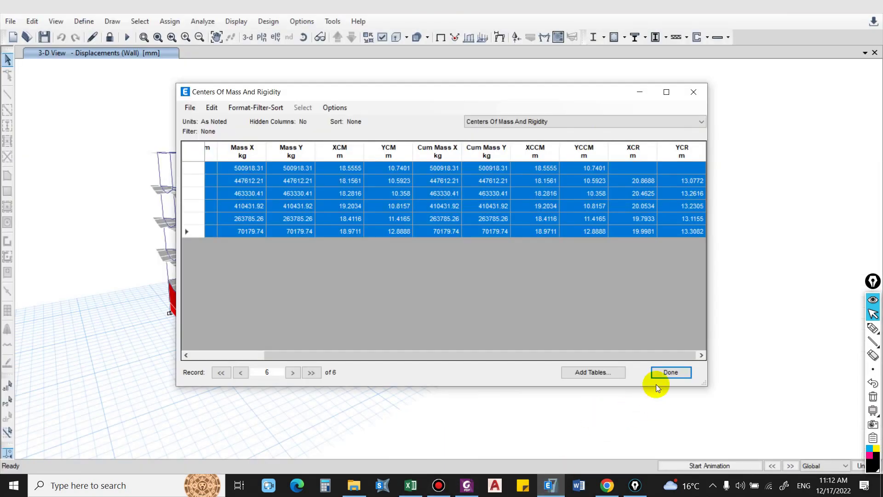
click(672, 370)
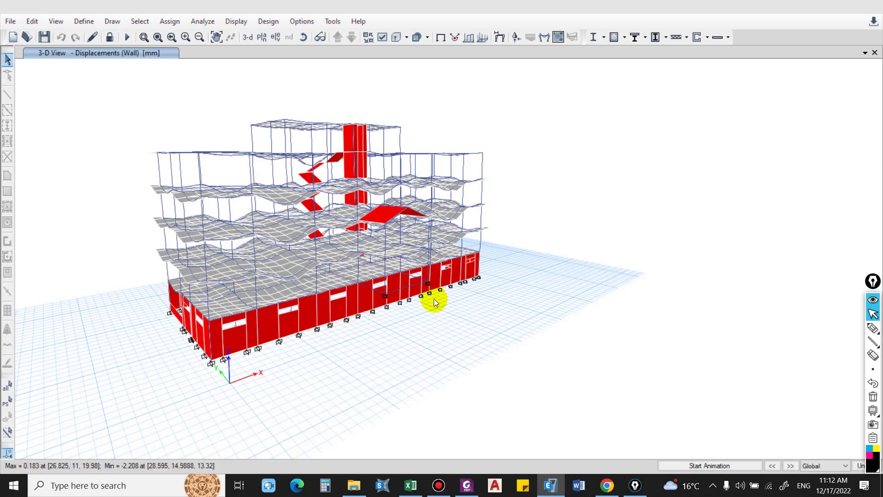
middle_drag(427, 299, 456, 291)
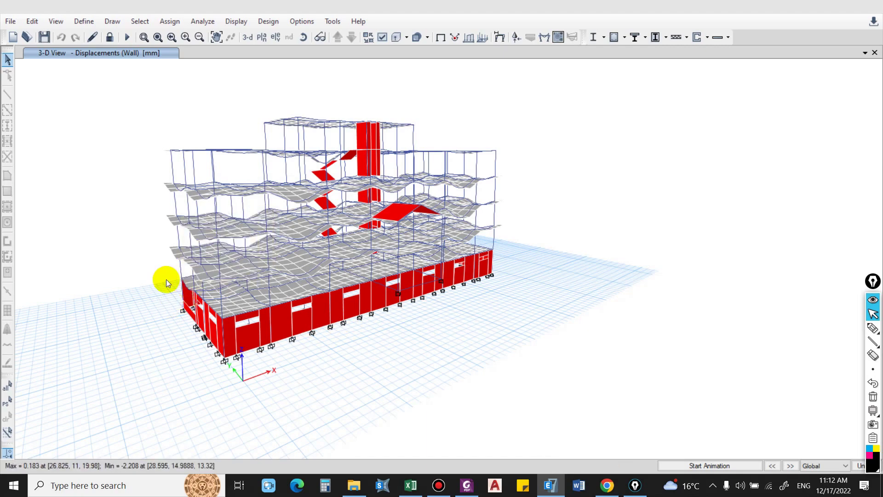
mouse_move(335, 245)
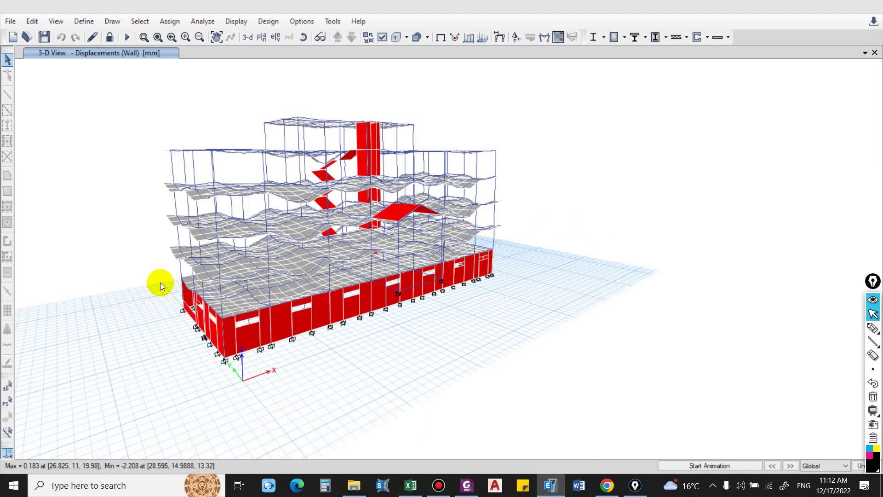
mouse_move(225, 318)
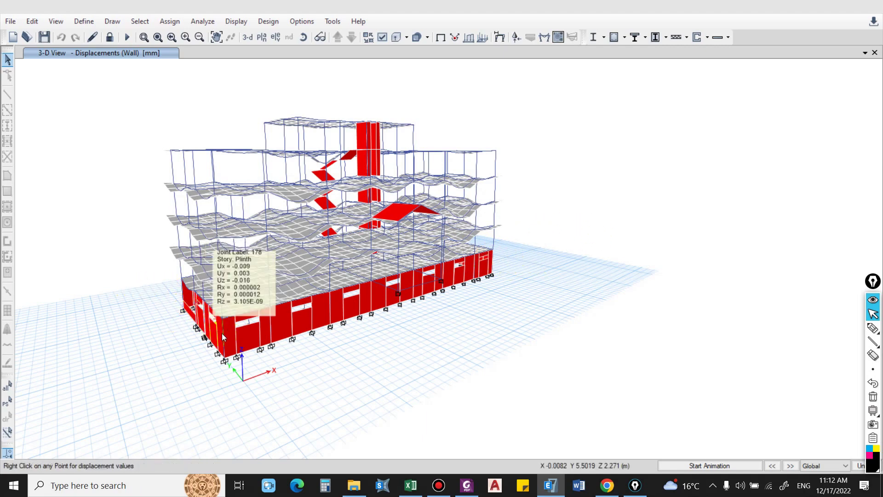
mouse_move(487, 249)
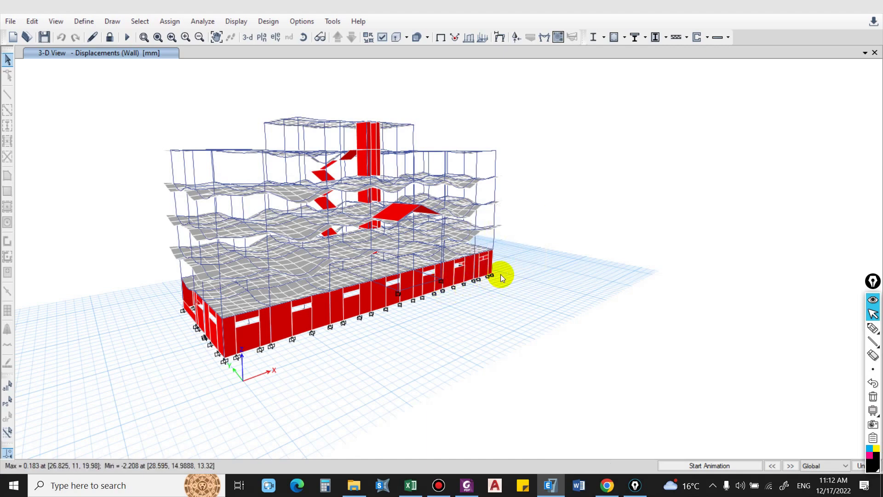
scroll(499, 251, up, 5)
scroll(462, 254, down, 5)
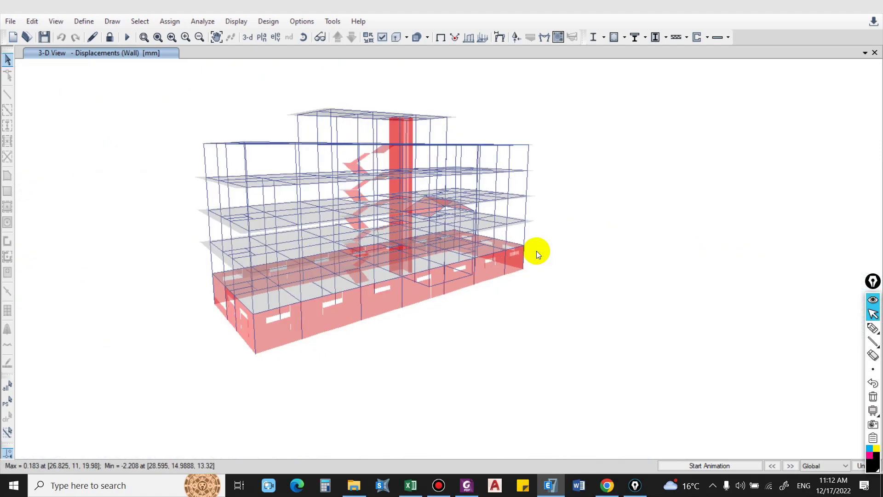
mouse_move(525, 249)
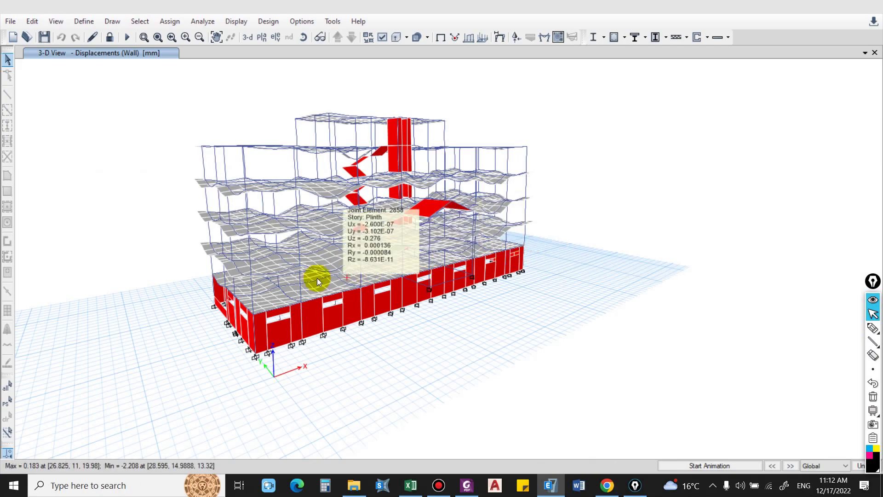
- Return to Excel and compare the plinth's XCR and YCR cells with the 1F centres of mass, centres of rigidity and ey formula
click(410, 486)
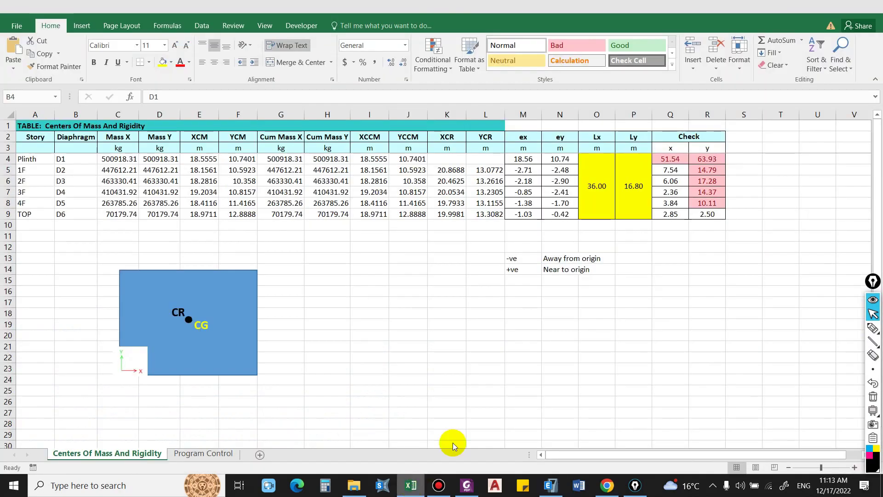
click(444, 159)
click(474, 161)
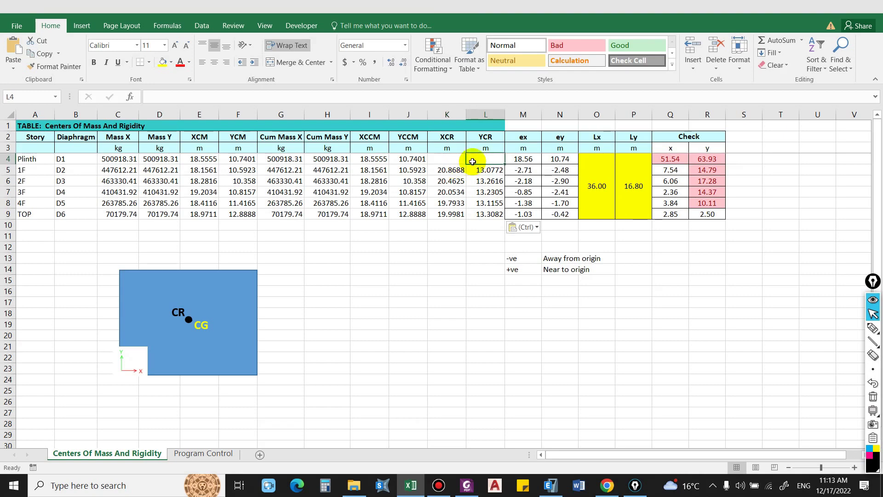
click(64, 169)
click(20, 170)
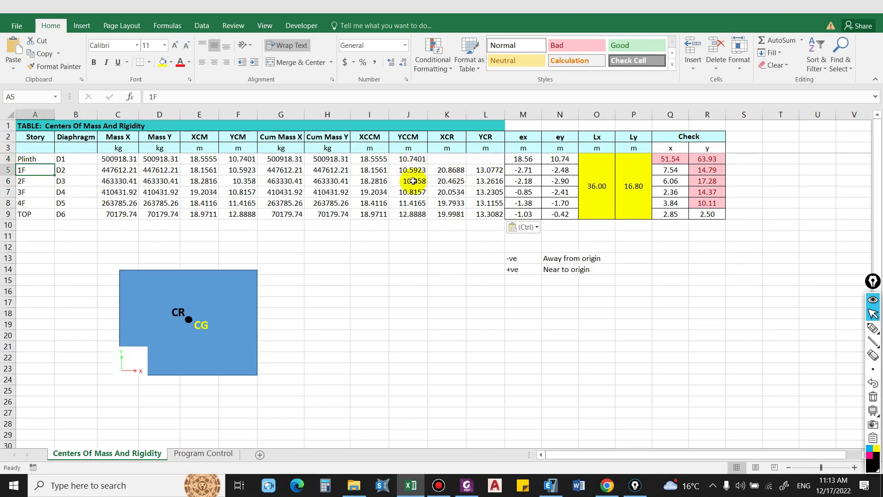
click(365, 173)
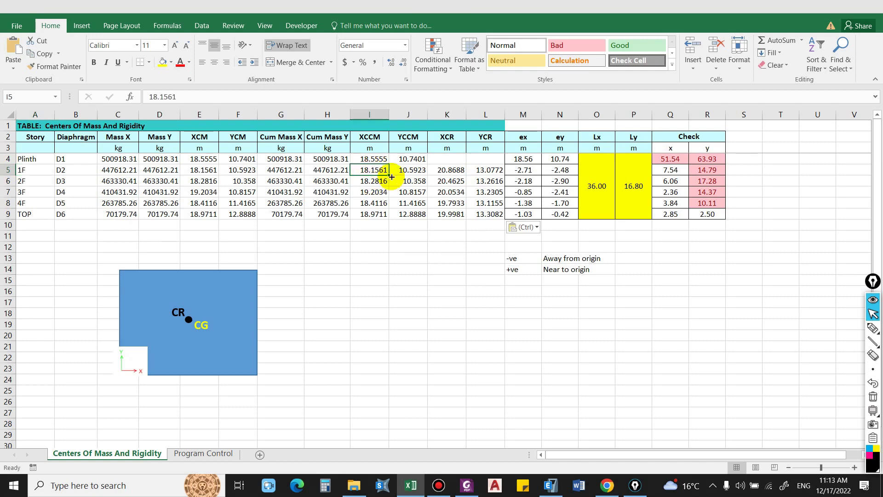
click(451, 174)
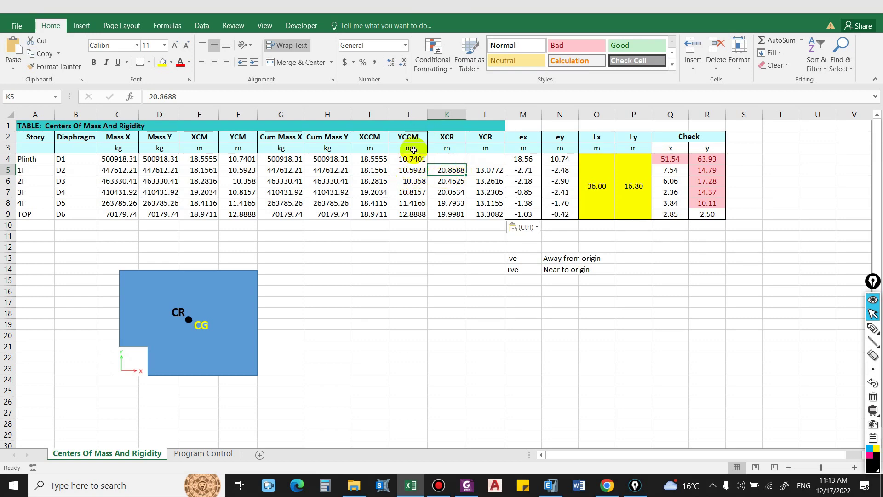
click(408, 170)
click(494, 171)
click(558, 172)
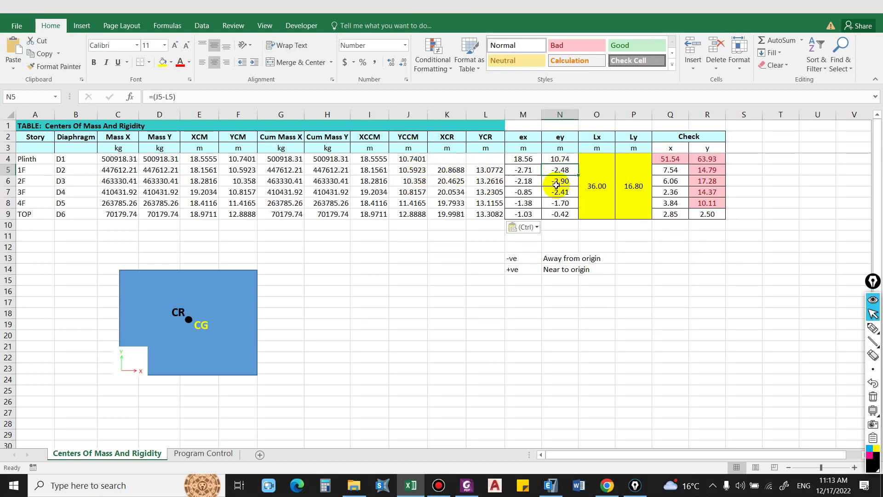
- Examine the x and y eccentricity checks of storeys 1F to TOP and the Lx building dimension
drag(671, 170, 671, 213)
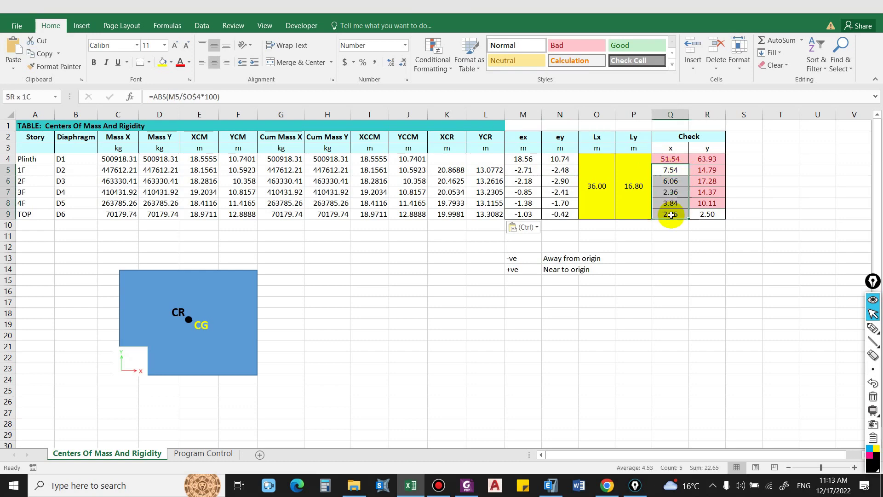
drag(707, 170, 707, 216)
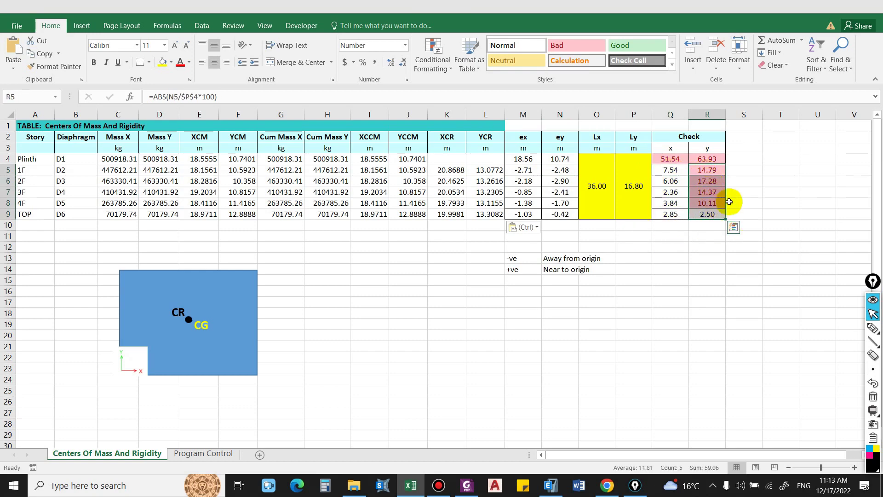
click(671, 269)
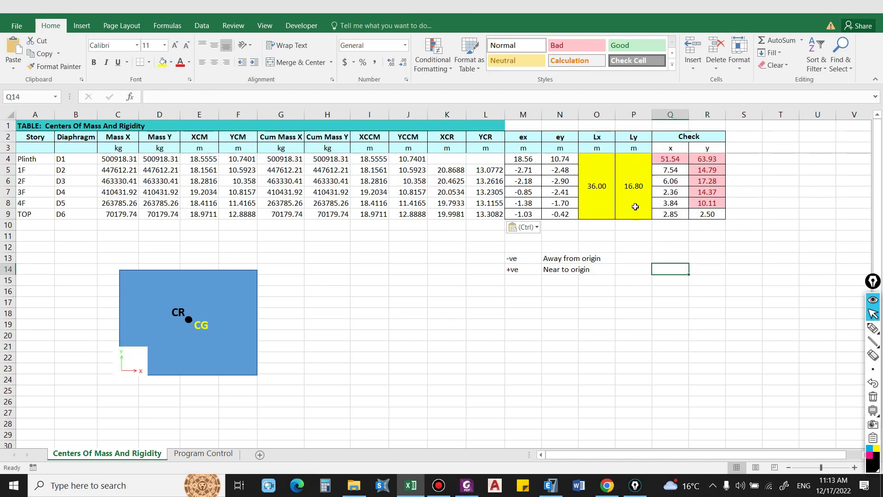
click(585, 196)
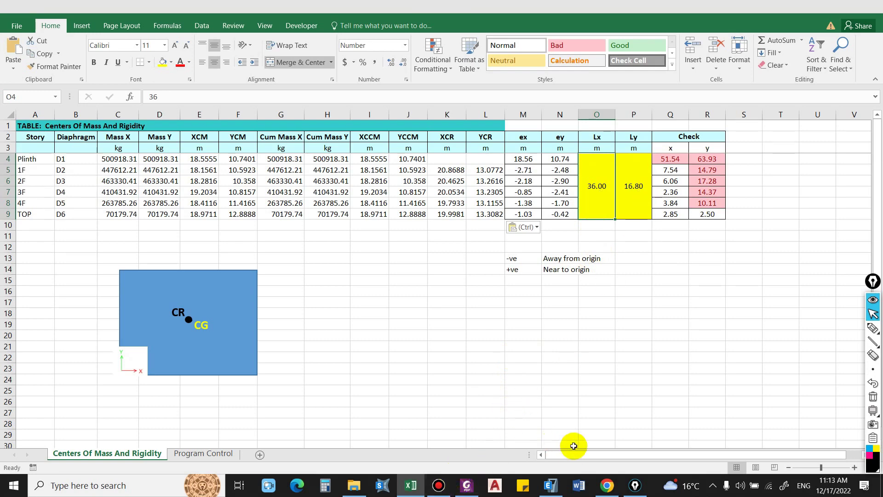
- Switch to ETABS and show the undeformed shape of the building in the 3D view
click(550, 485)
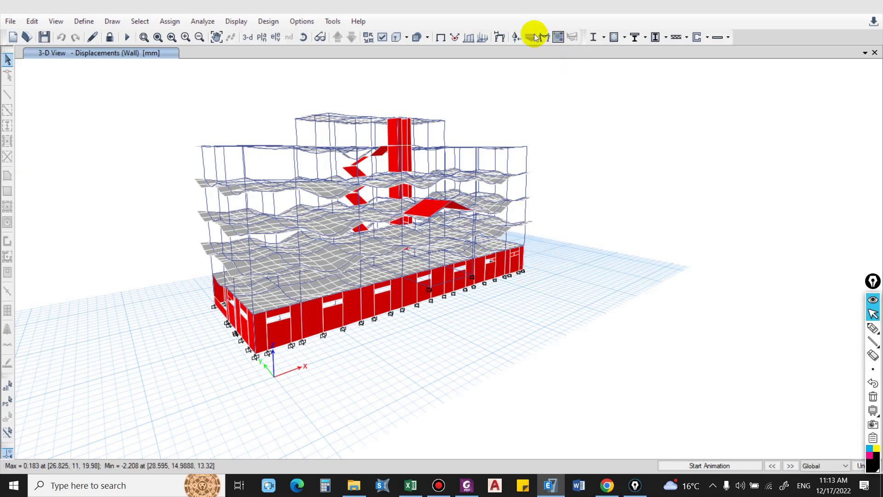
click(440, 37)
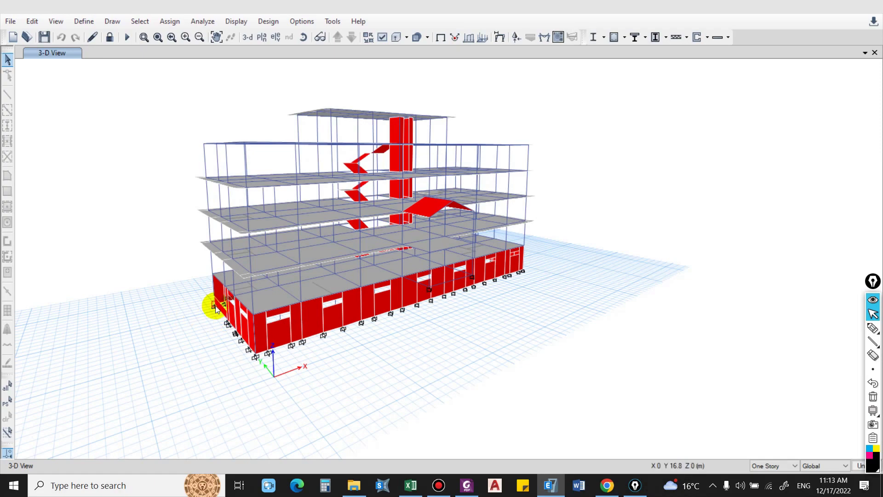
- Return to Excel and review the y-direction check values from 1F to TOP, including the formula of storey 3F
key(alt+Tab)
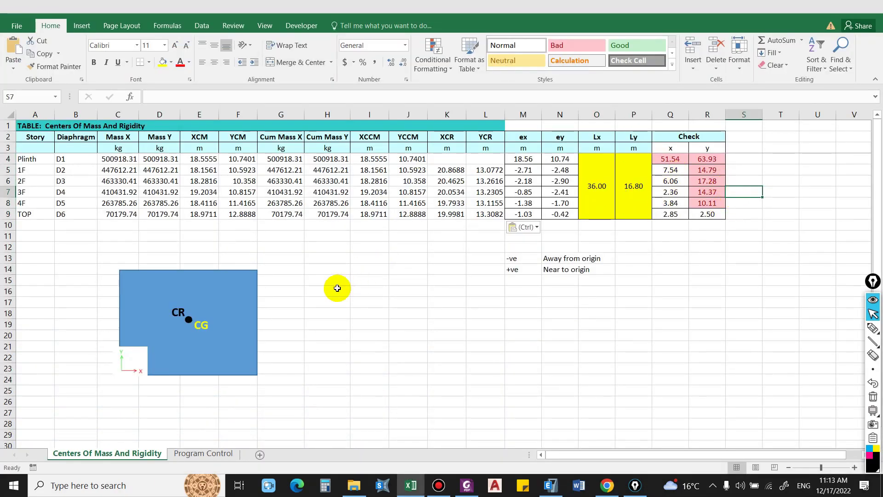
click(291, 367)
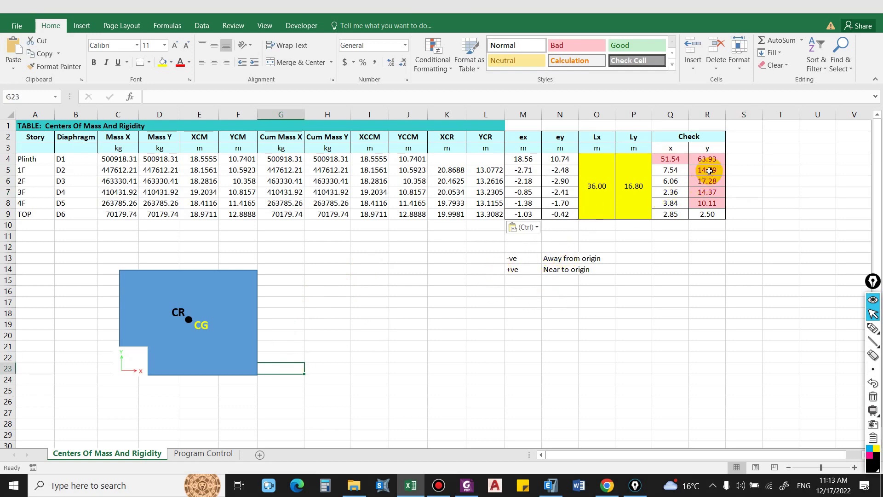
drag(707, 170, 707, 225)
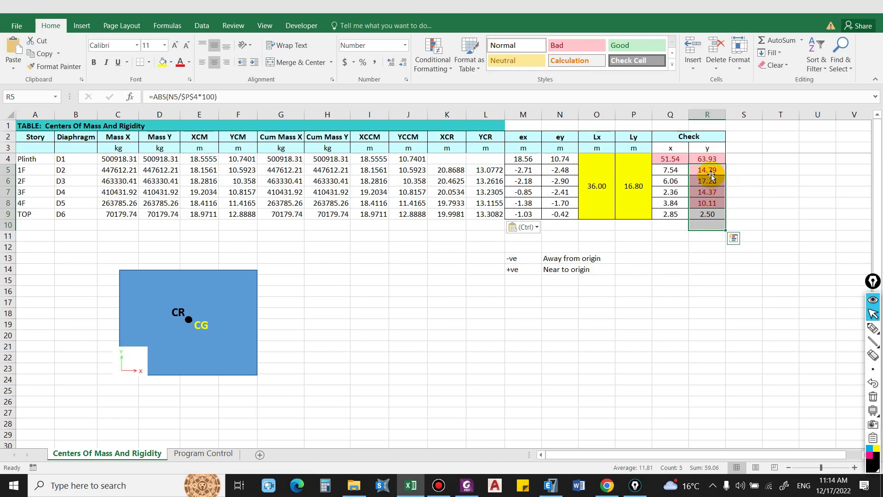
click(707, 192)
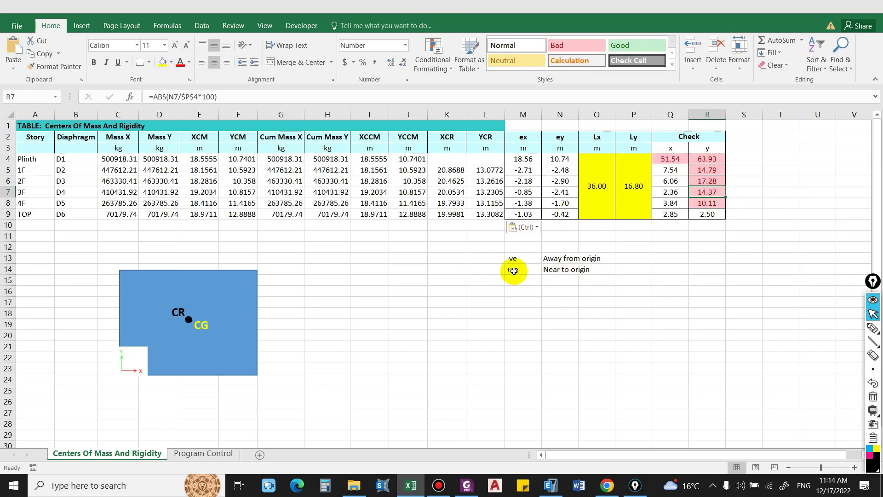
- Review the -ve and +ve sign-convention notes and examine the ey formula of storey 1F with its referenced cells
click(524, 258)
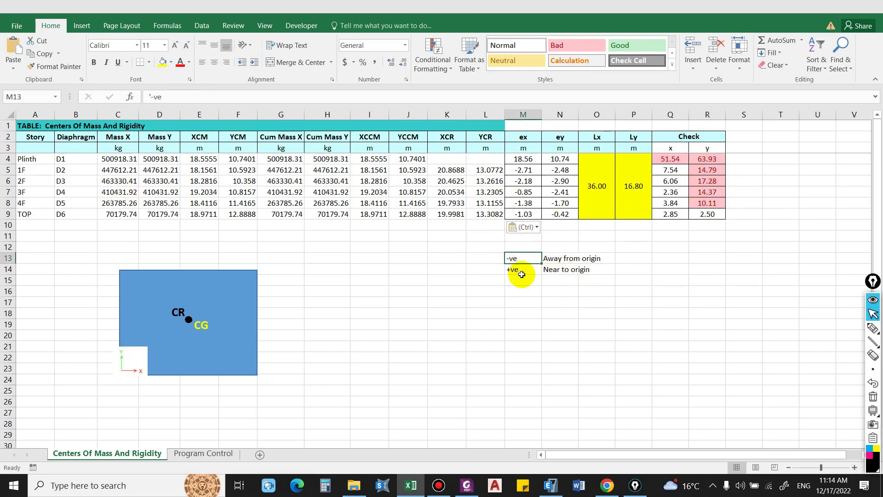
click(520, 270)
click(523, 260)
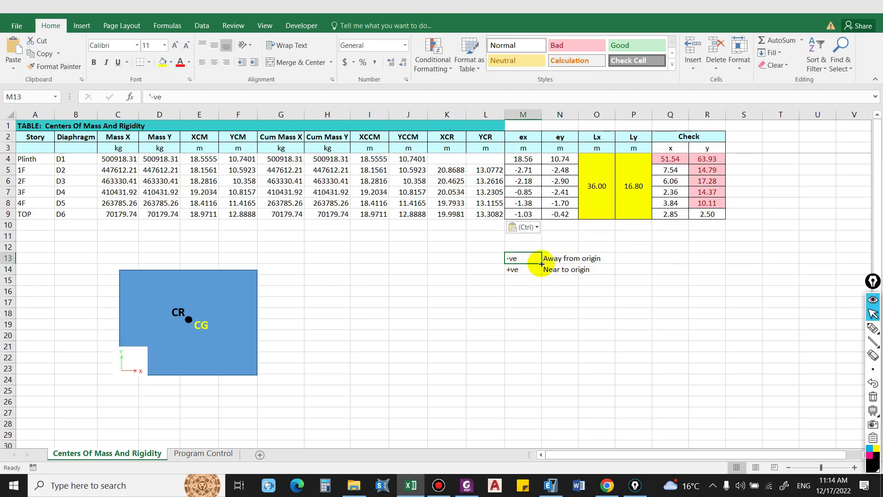
click(519, 270)
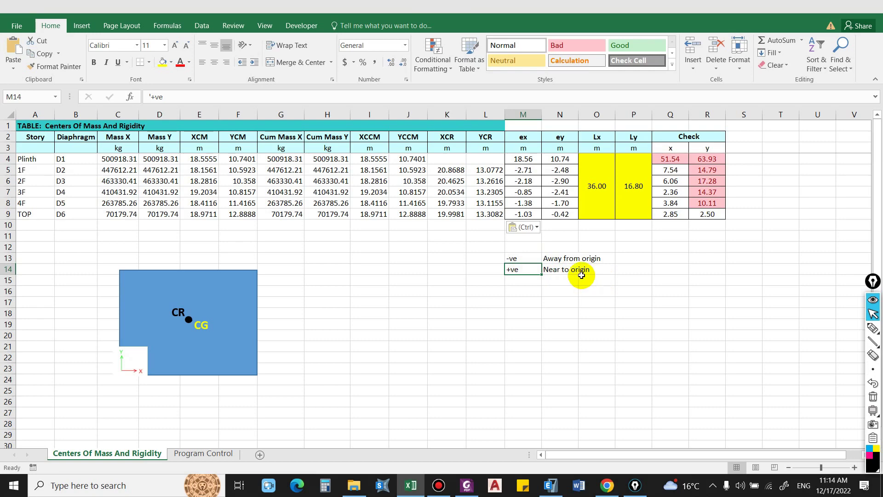
click(560, 170)
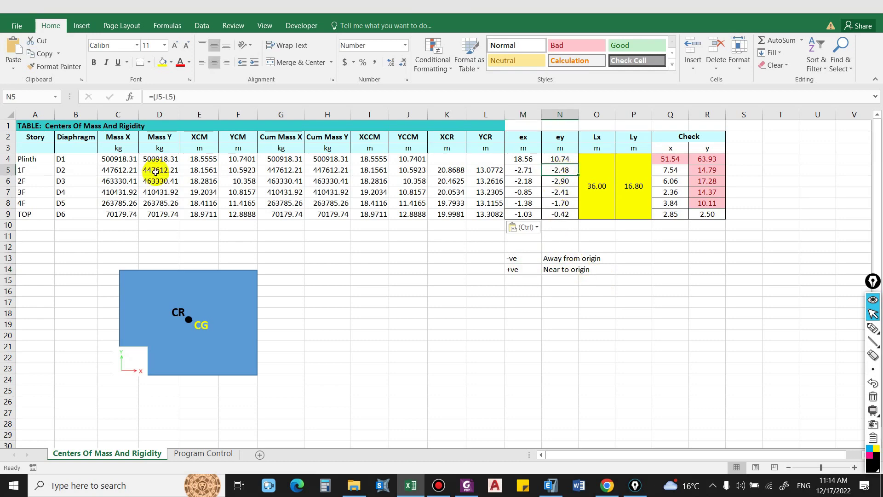
click(189, 97)
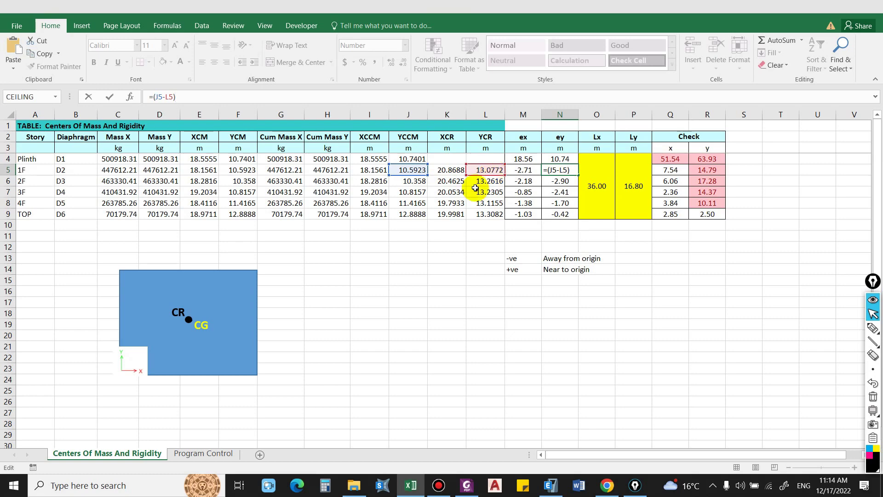
- Move the CR marker straight up in the blue plan sketch so it sits above the CG marker
click(180, 315)
drag(180, 314, 187, 281)
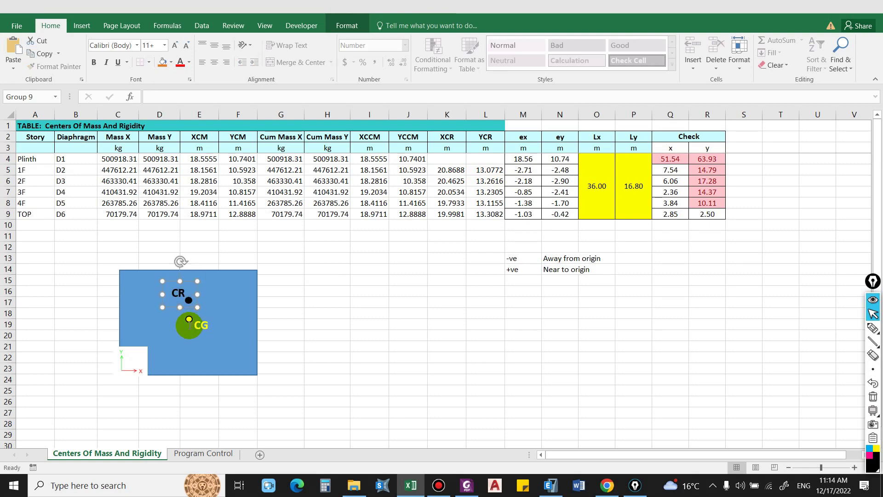
click(180, 313)
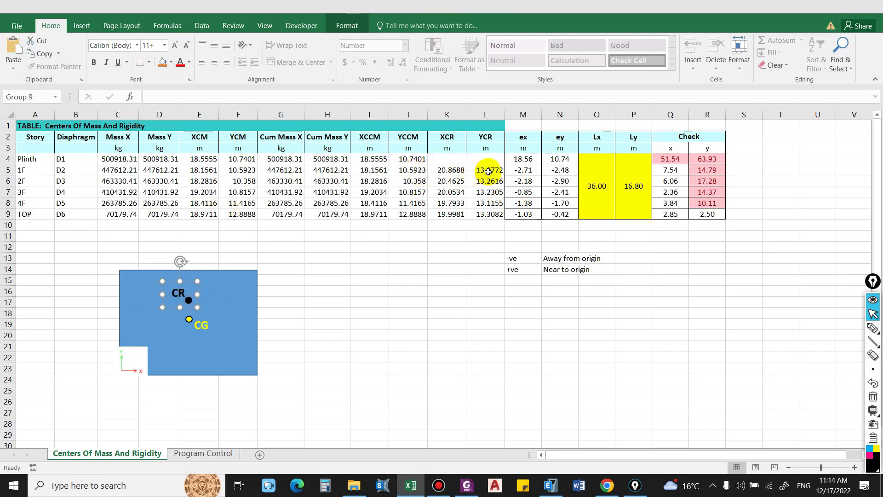
click(345, 334)
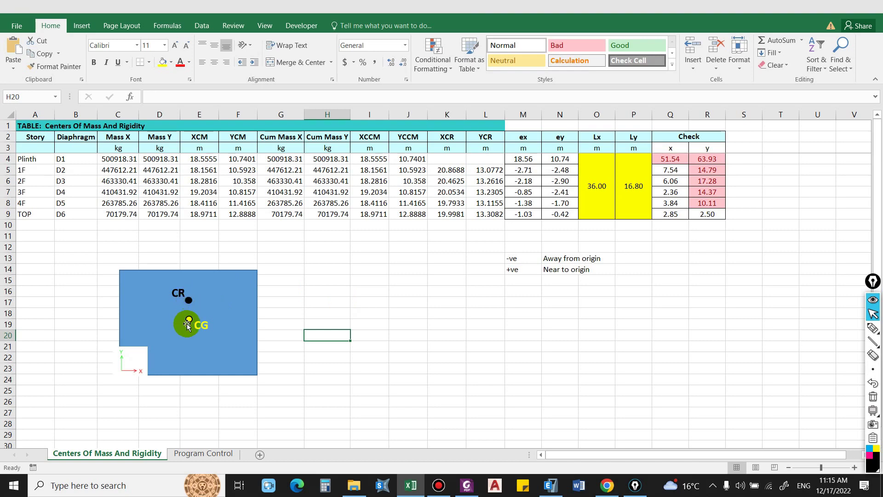
- Shift the blue plan rectangle slightly down, clear the handwritten screen annotations, and bring the CR marker closer to CG
click(189, 299)
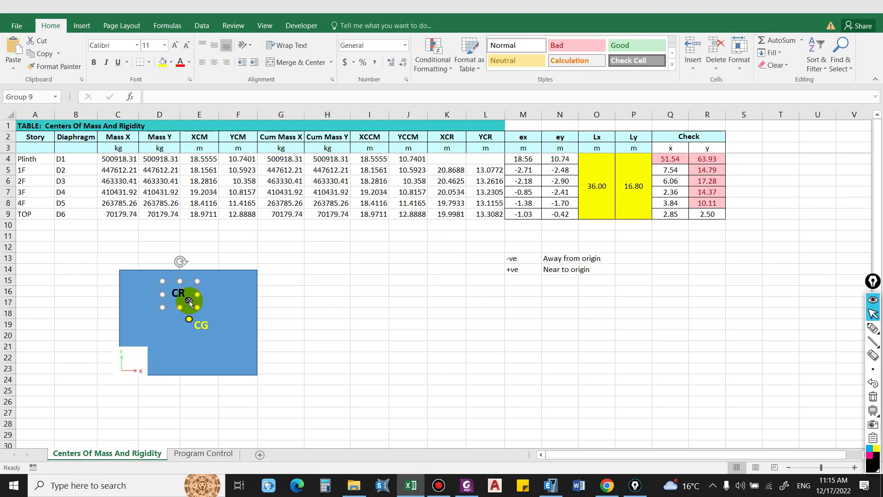
drag(187, 276, 189, 286)
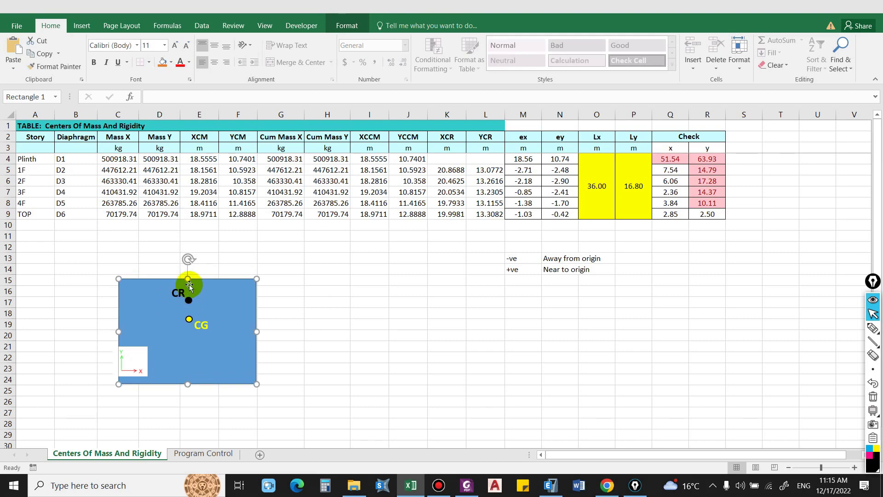
click(184, 297)
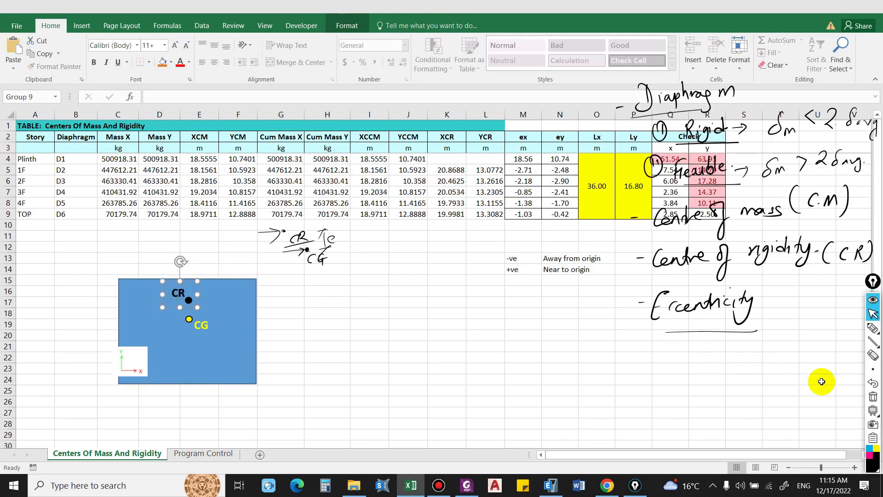
click(873, 397)
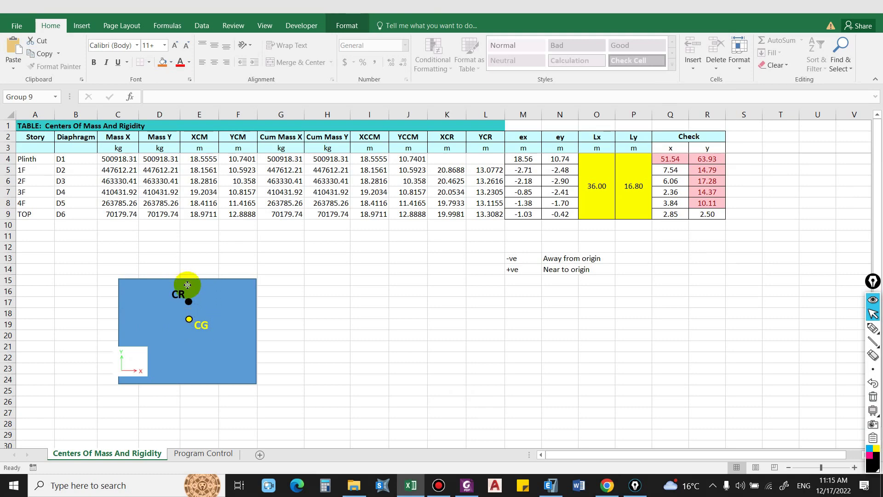
mouse_move(184, 288)
mouse_down()
mouse_move(186, 301)
mouse_move(185, 293)
mouse_up()
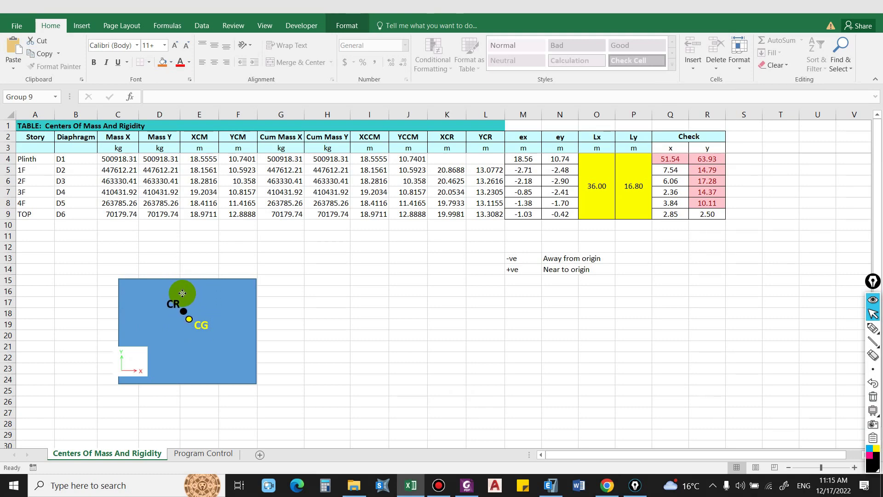
drag(188, 290, 188, 288)
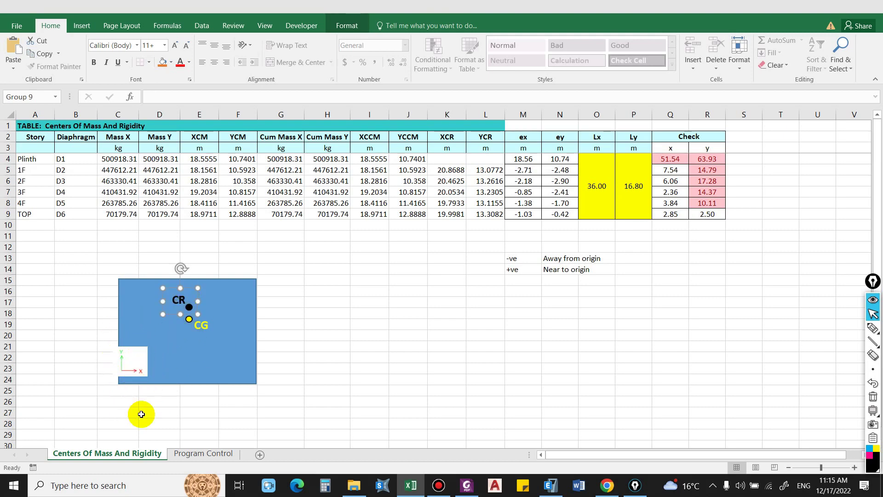
key(Escape)
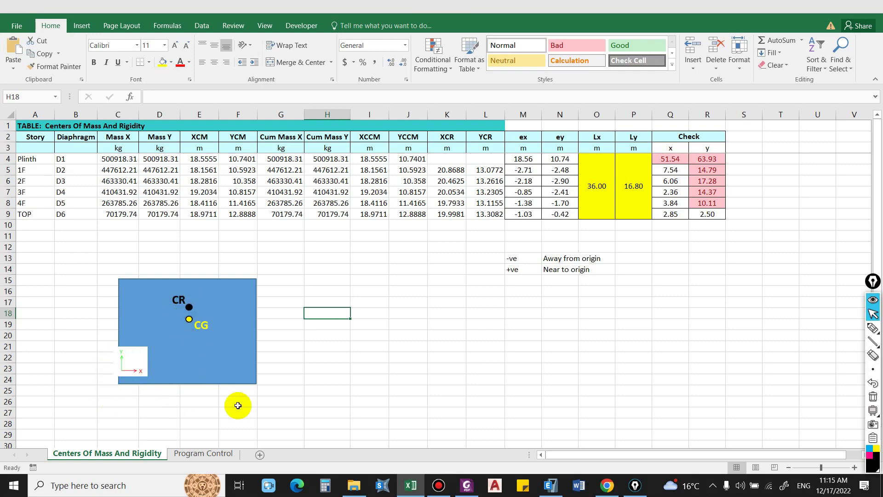
- Switch to ETABS and unlock the building model, accepting the deletion of its analysis results
click(554, 487)
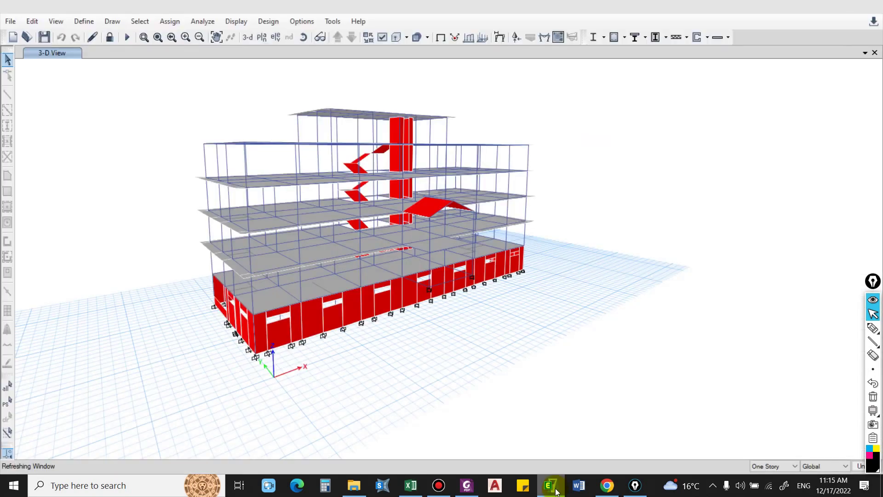
middle_drag(472, 377, 432, 391)
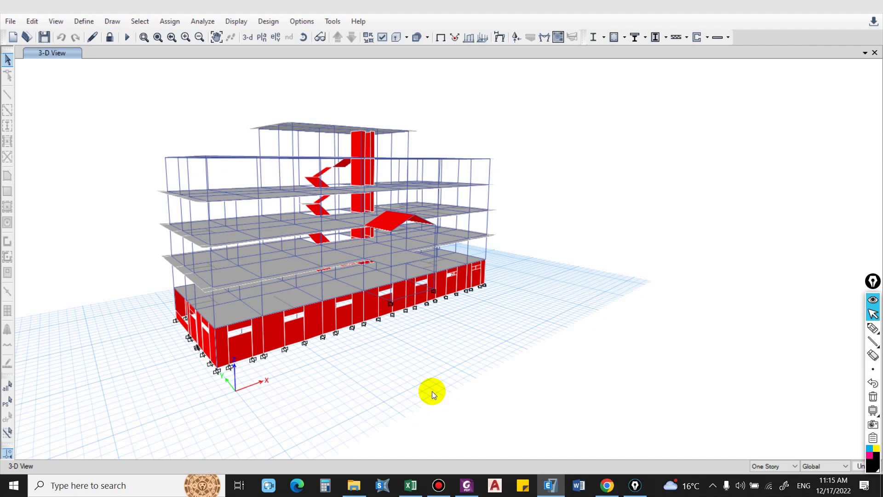
middle_drag(432, 390, 404, 375)
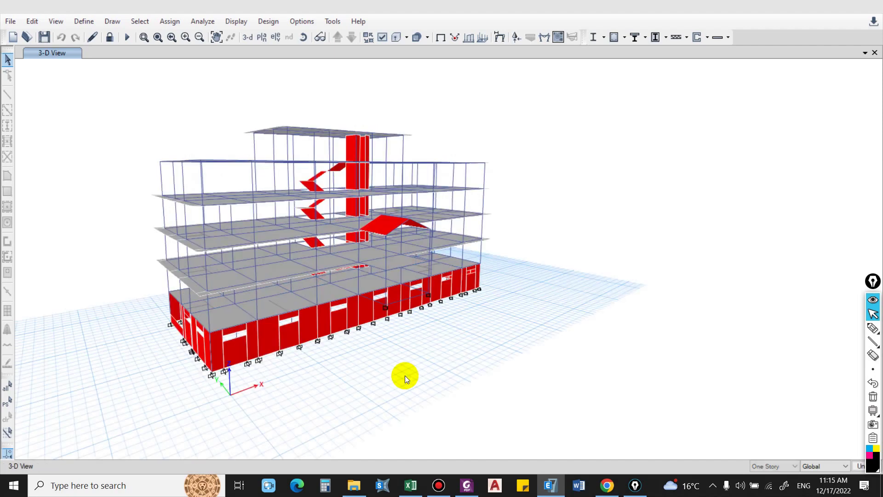
click(110, 38)
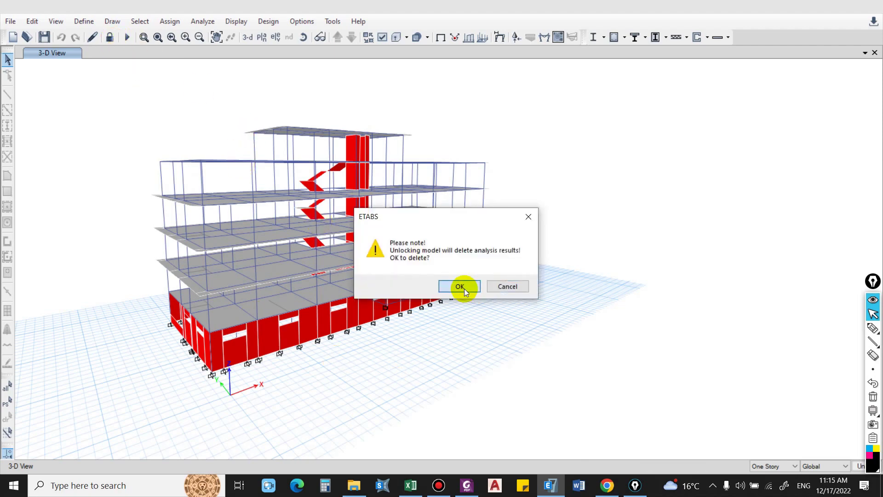
click(463, 288)
- Select the wall panel on the short side of the basement's front corner and replicate it to stories Plinth through 4F
middle_drag(258, 339, 319, 347)
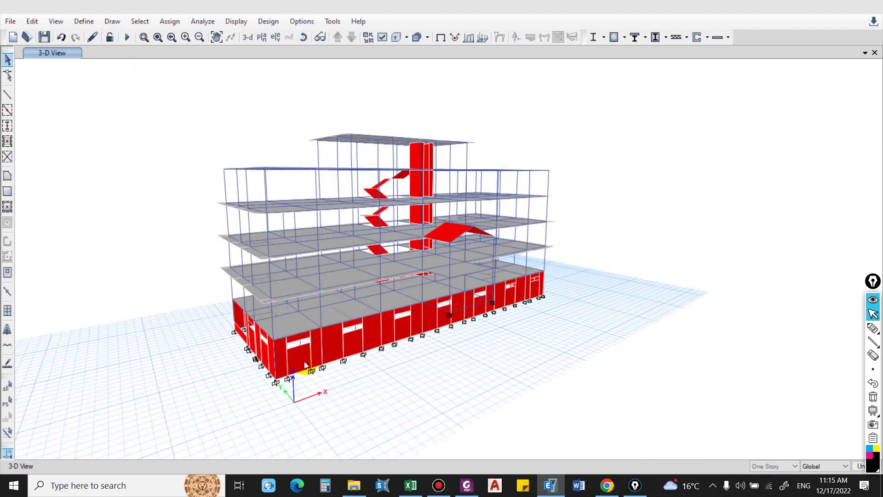
scroll(294, 377, up, 5)
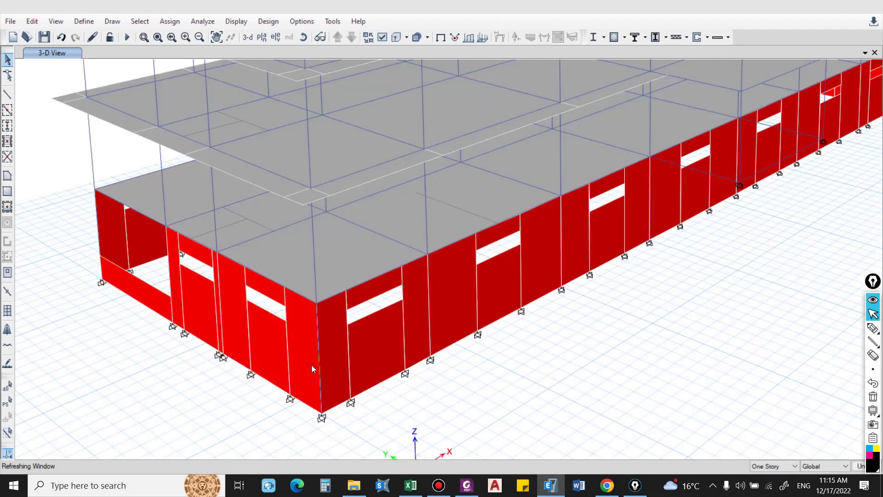
click(277, 223)
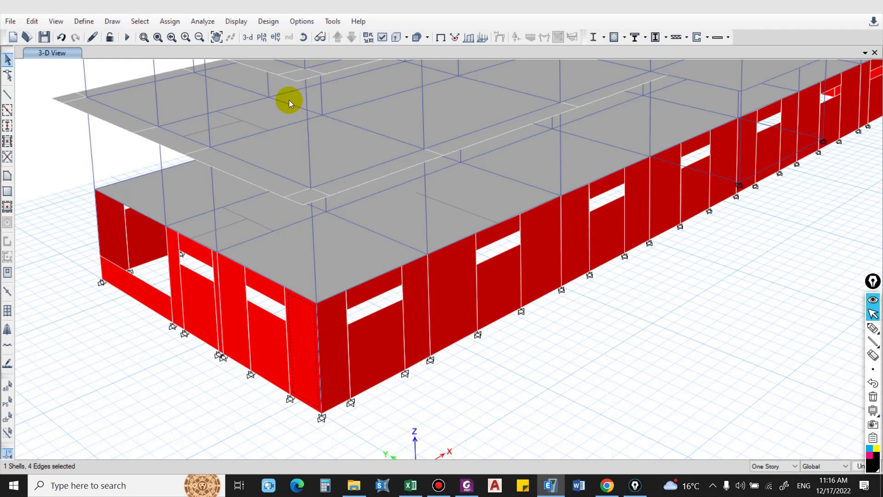
middle_drag(289, 100, 255, 358)
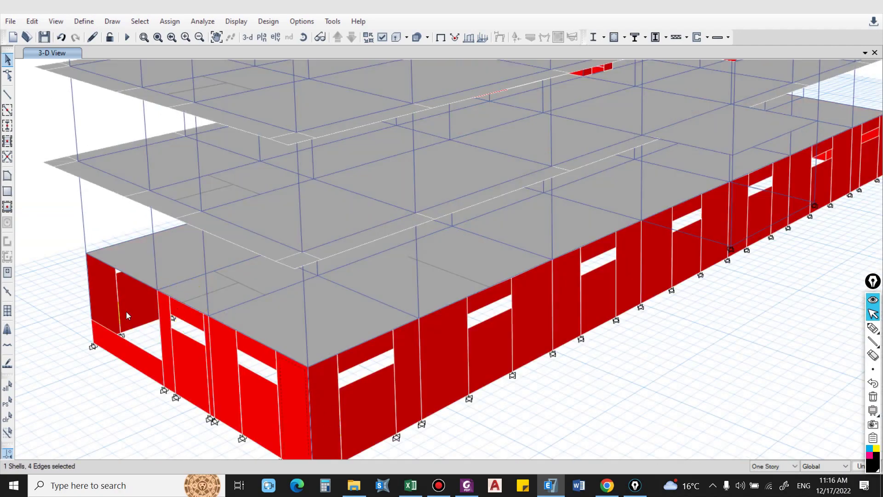
key(ctrl+r)
drag(607, 210, 608, 180)
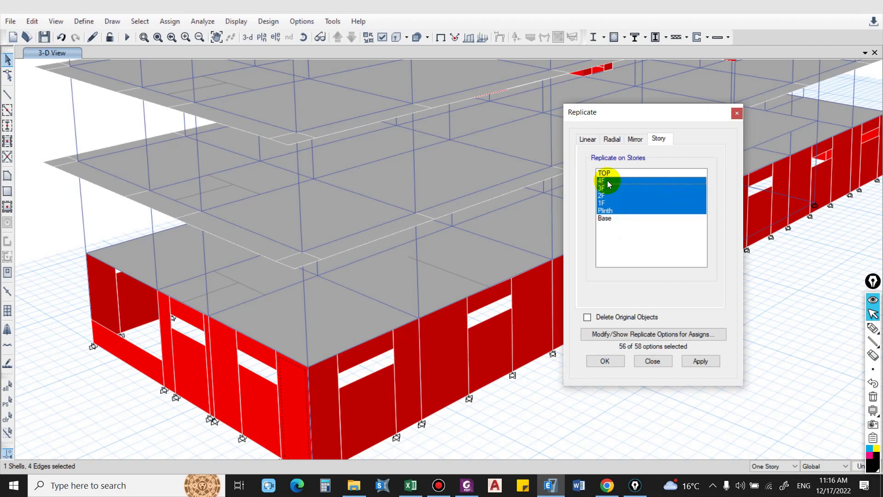
click(615, 362)
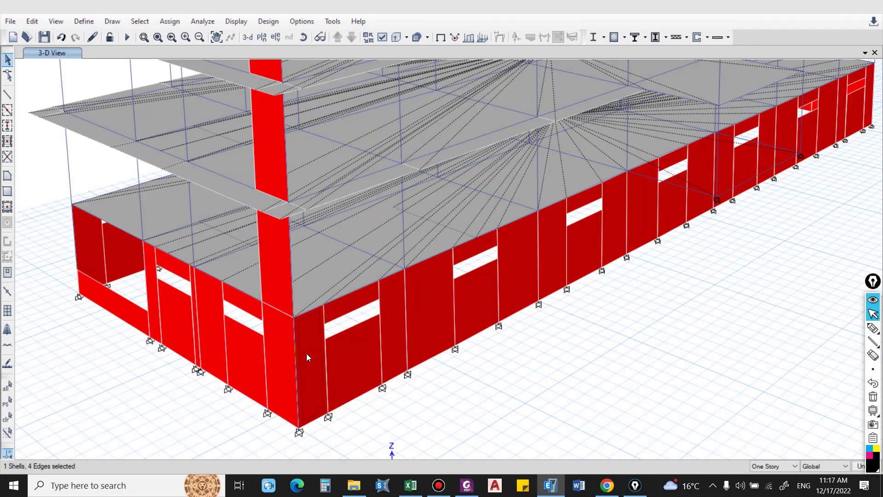
- Replicate the selected adjoining wall panel on the long side of the same corner to stories Plinth through 4F
key(ctrl+r)
click(659, 139)
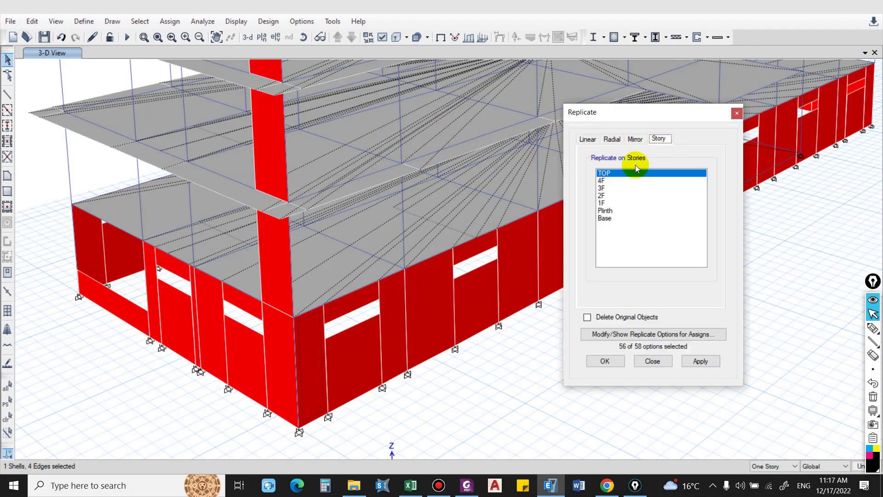
click(611, 203)
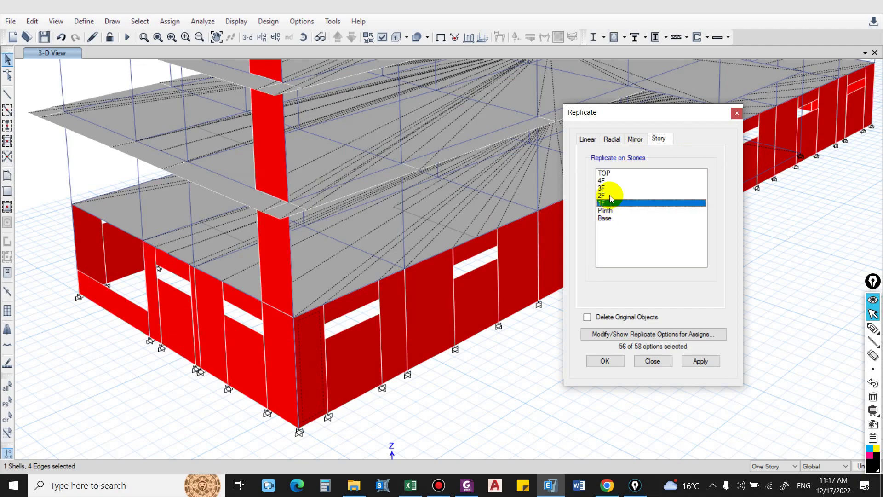
click(603, 180)
shift+click(605, 210)
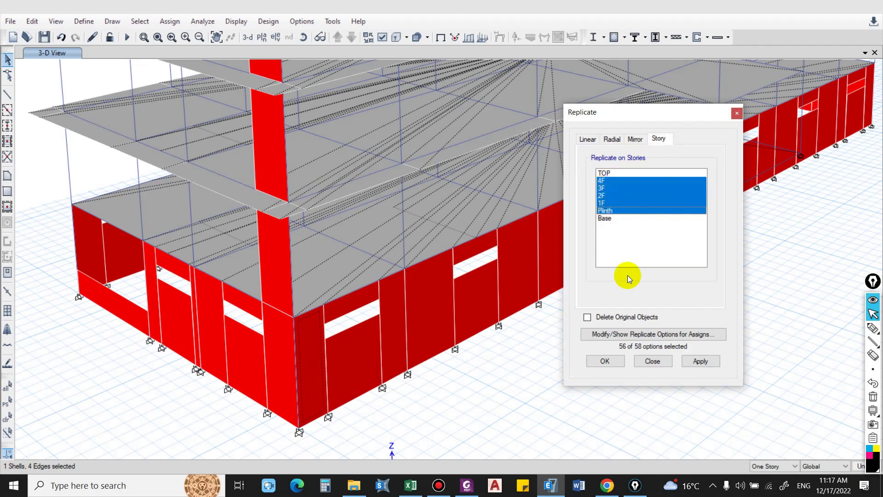
click(700, 362)
click(606, 361)
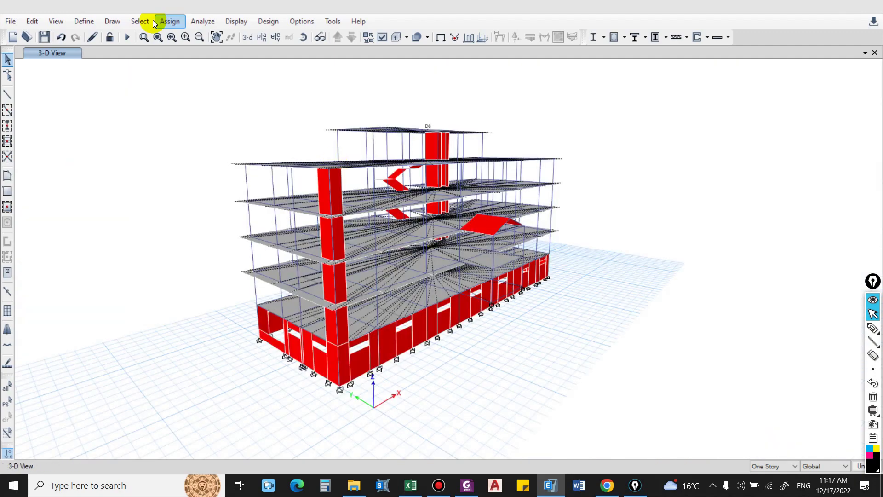
- Run the structural analysis of the modified model and display the Centers Of Mass And Rigidity results table
key(F5)
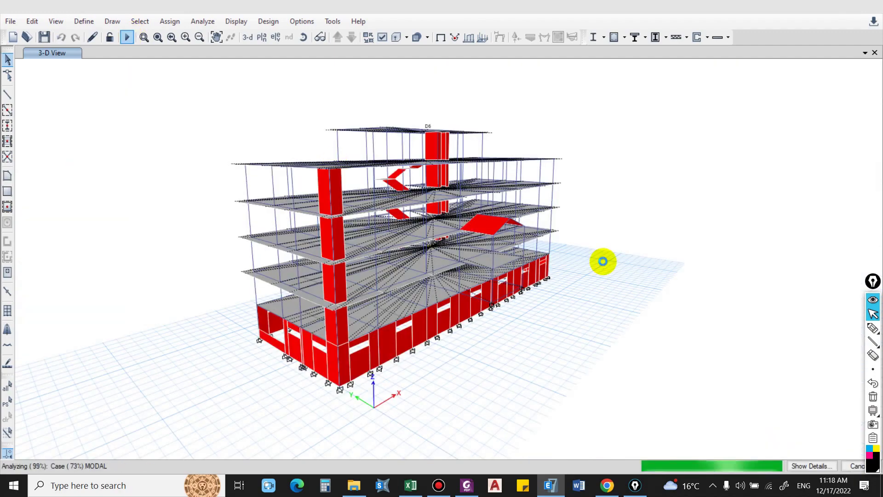
key(ctrl+t)
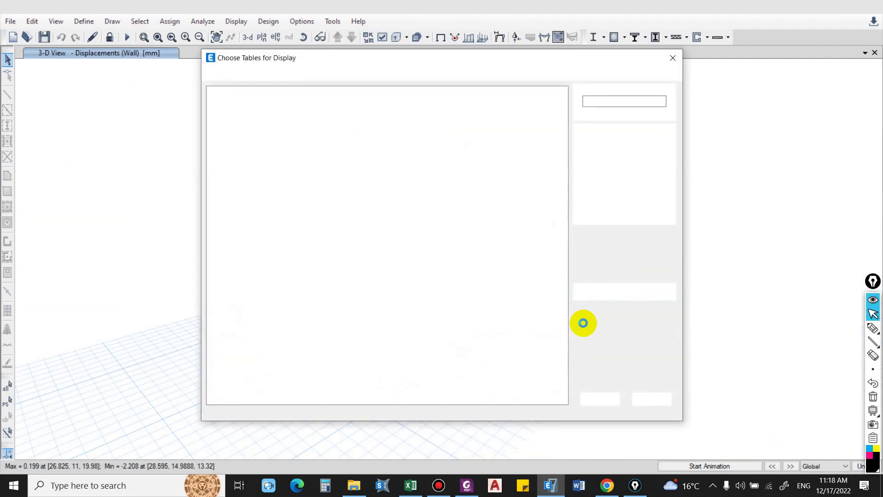
click(607, 400)
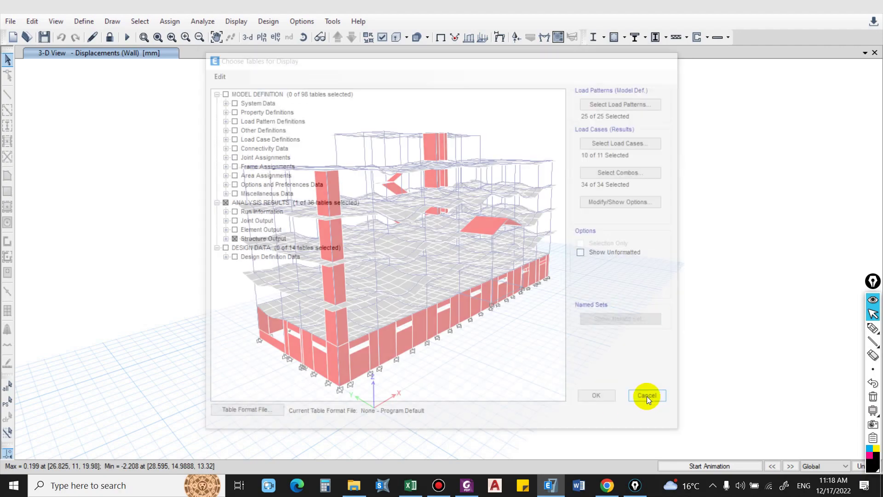
key(ctrl+t)
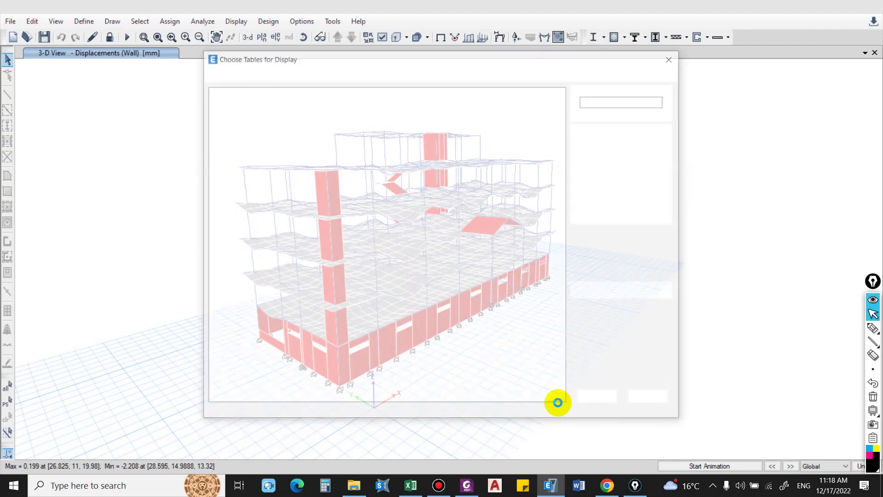
click(601, 399)
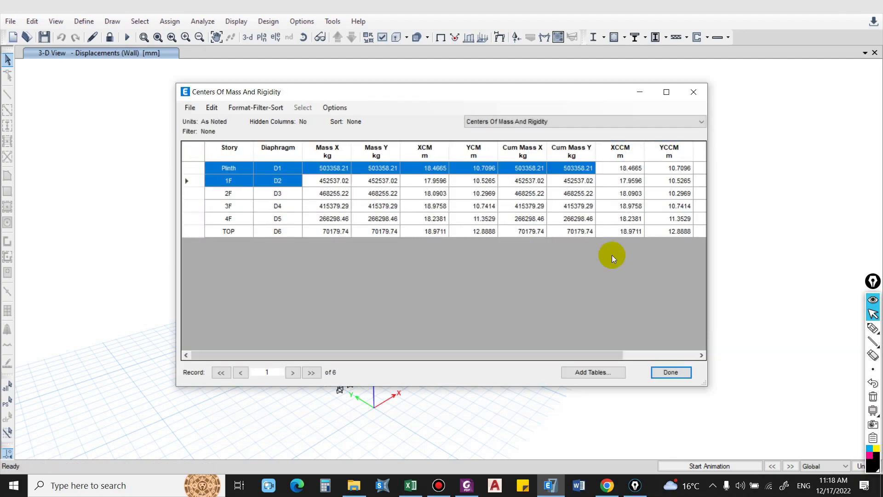
- Copy all story rows, Plinth through TOP, from the results table and paste them over the existing data in Excel starting at cell A4
drag(611, 255, 812, 272)
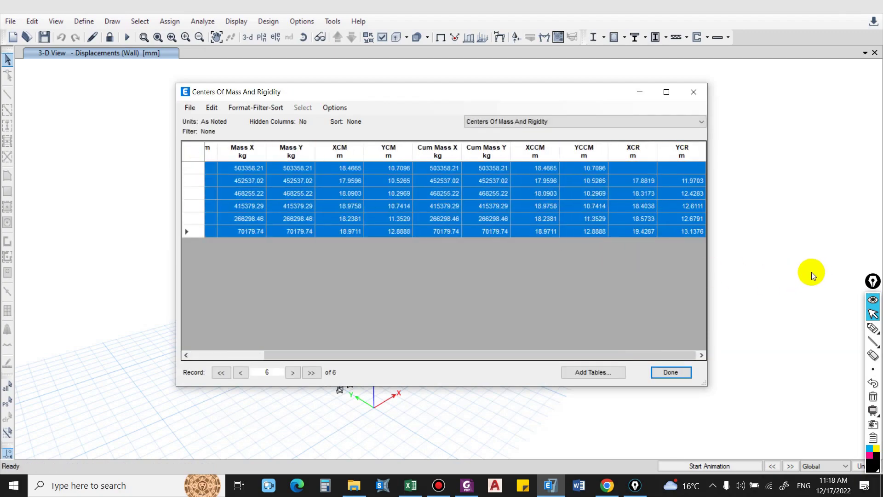
click(466, 485)
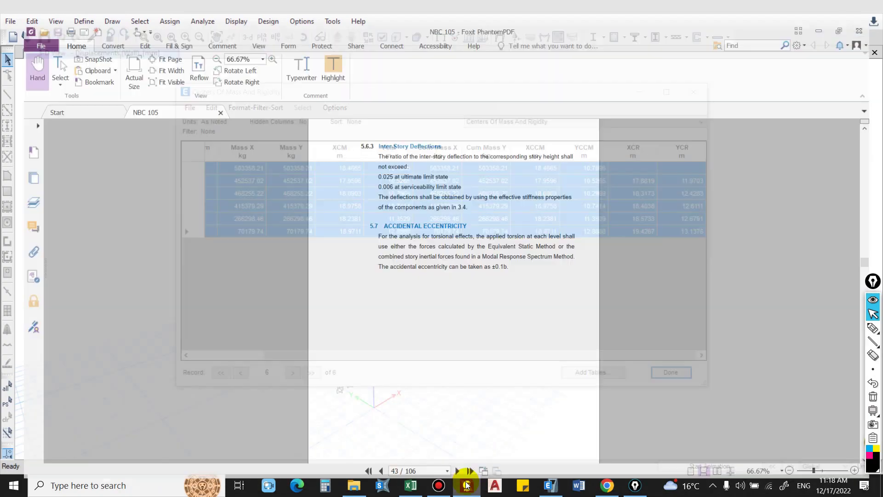
click(407, 489)
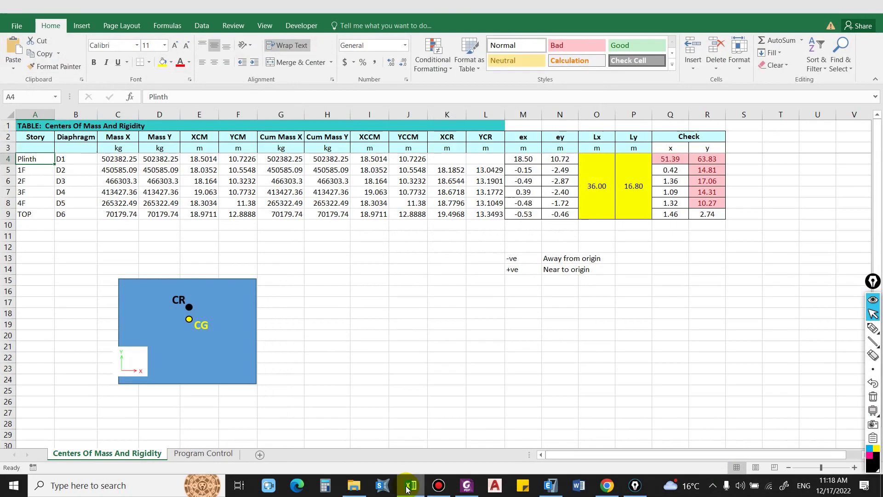
click(31, 158)
key(ctrl+v)
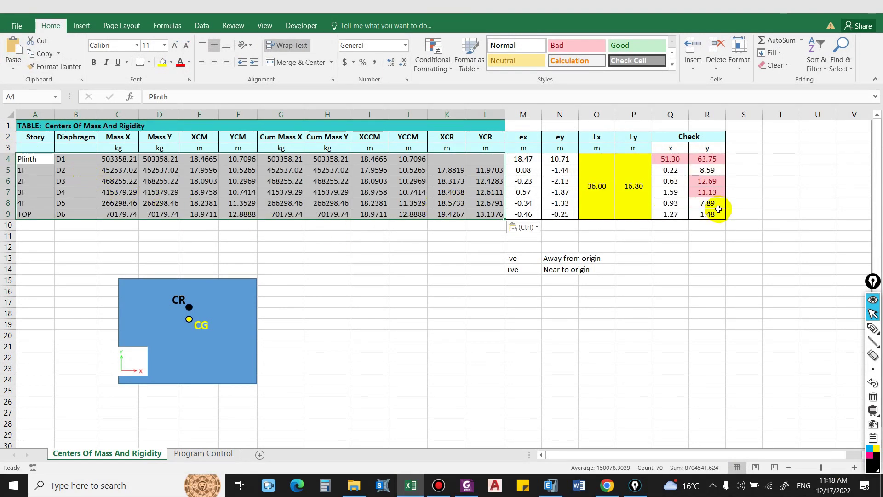
click(717, 203)
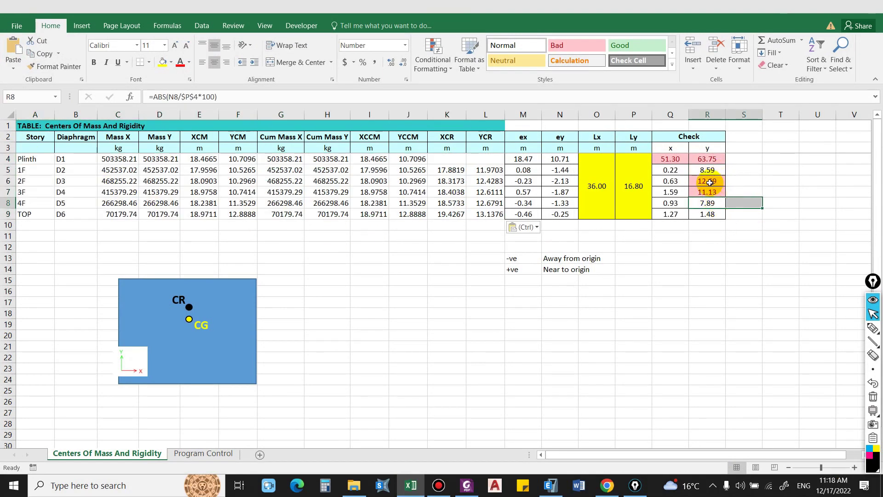
- Switch to ETABS to examine the added corner shear walls on the deformed 3D model, and return to the Excel eccentricity check
key(alt+Tab)
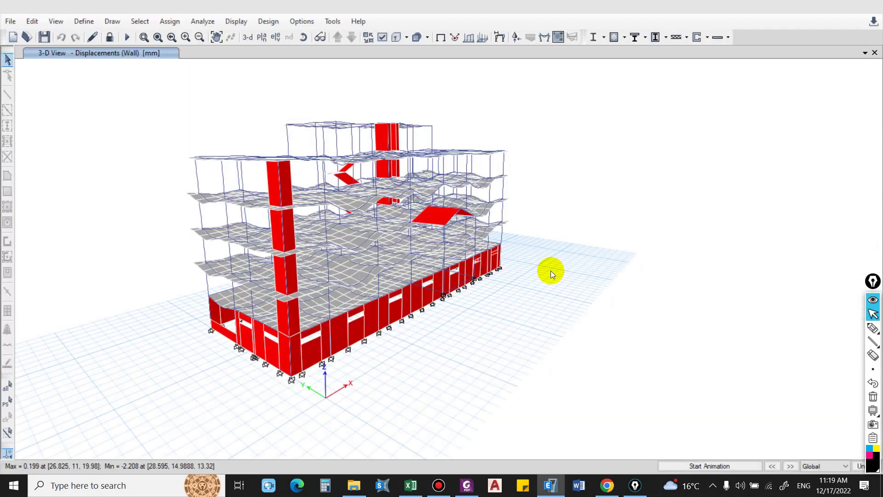
mouse_move(533, 283)
middle_down()
mouse_move(557, 335)
mouse_move(542, 319)
middle_up()
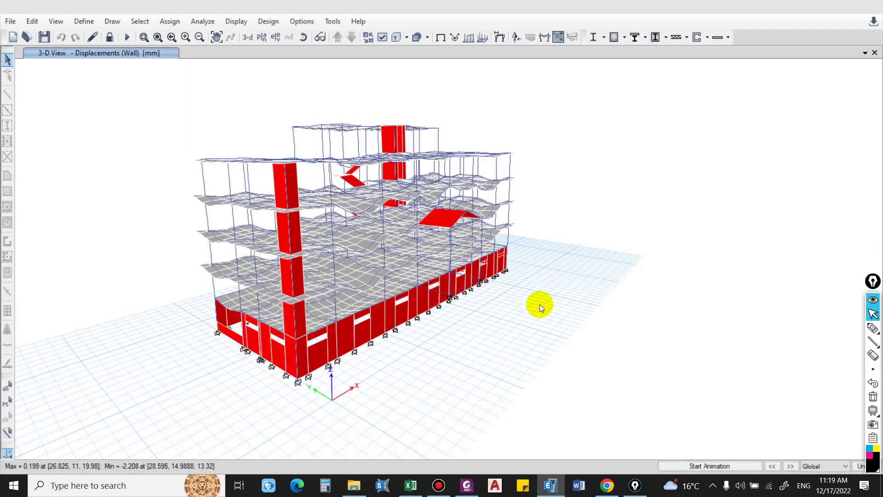
mouse_move(534, 308)
middle_down()
mouse_move(523, 292)
mouse_move(558, 315)
middle_up()
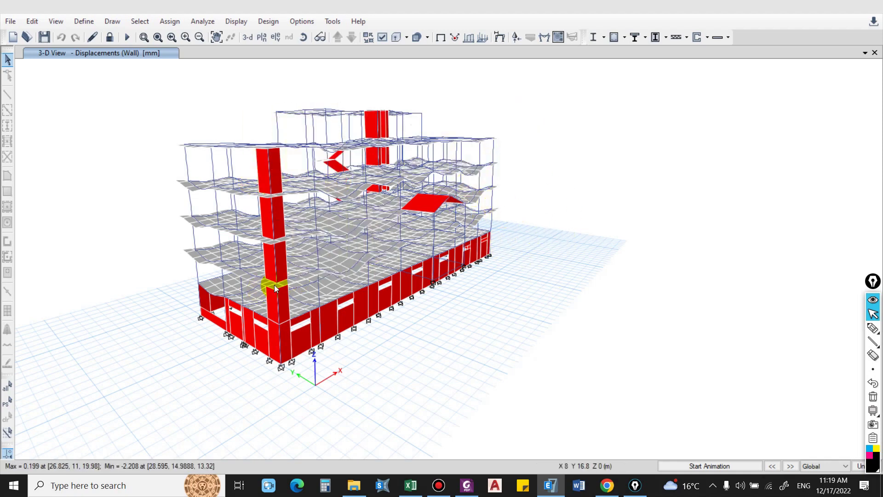
mouse_move(250, 223)
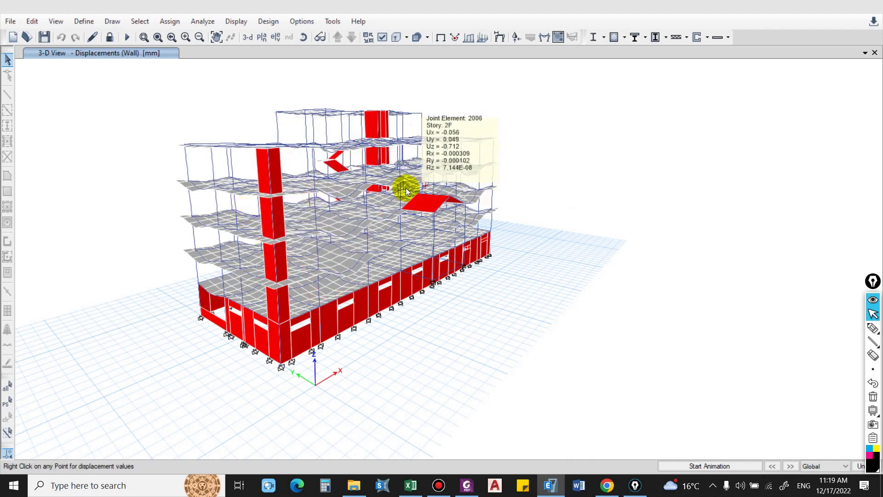
middle_drag(245, 169, 232, 166)
mouse_move(266, 243)
click(592, 301)
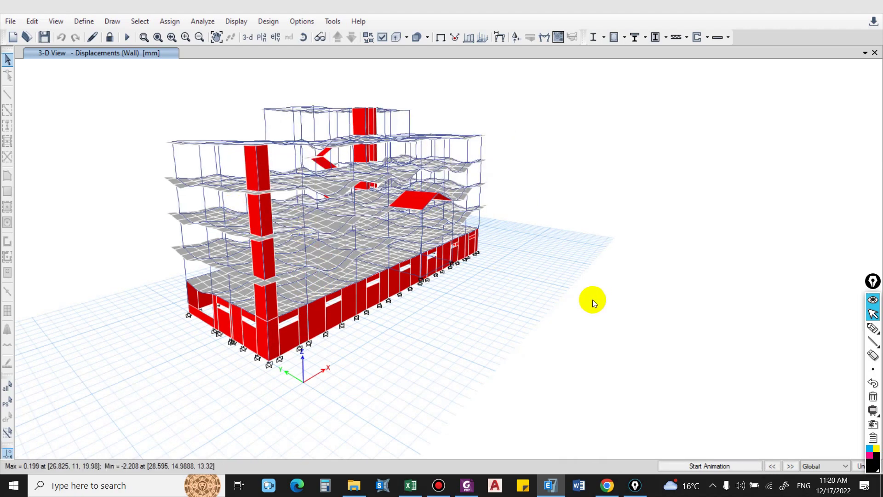
middle_drag(561, 290, 592, 305)
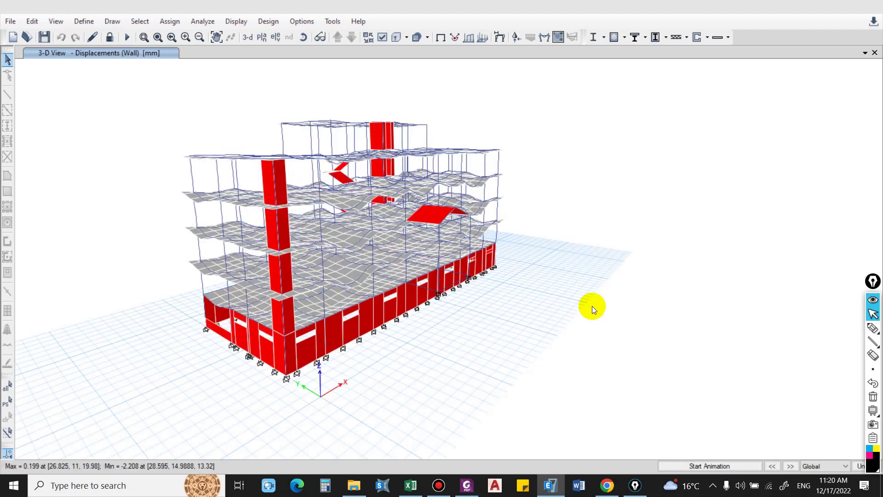
middle_drag(561, 305, 576, 307)
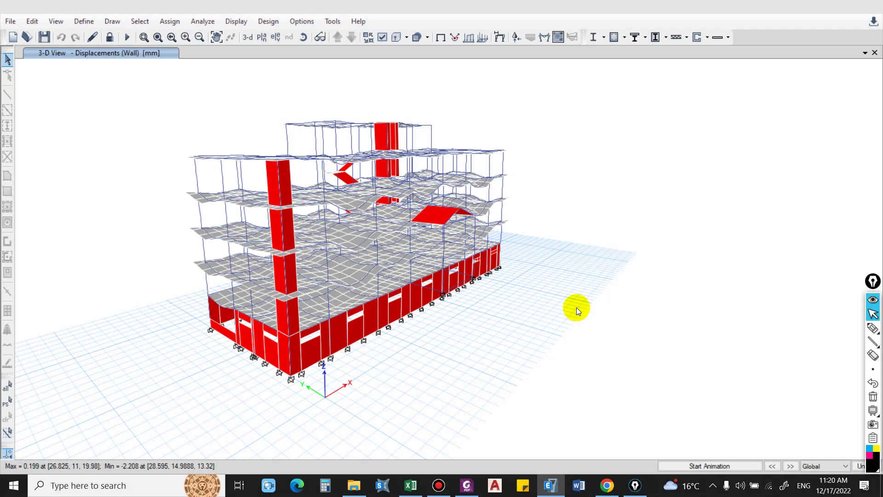
key(alt+Tab)
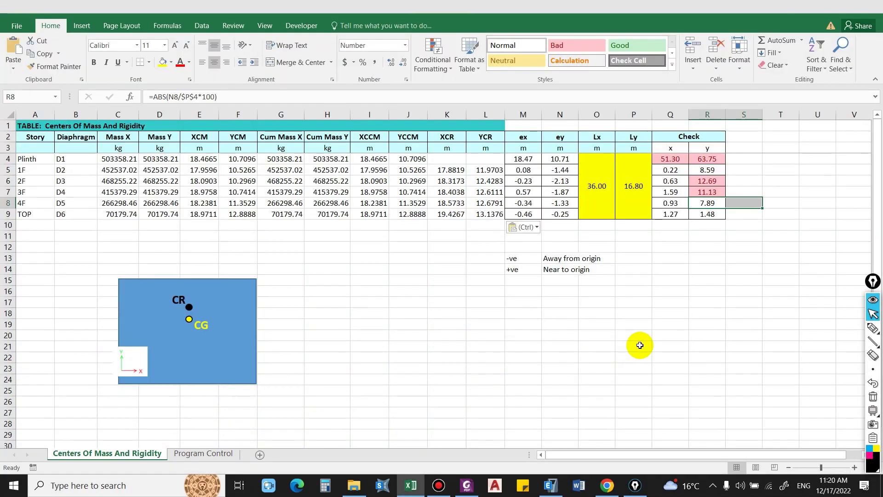